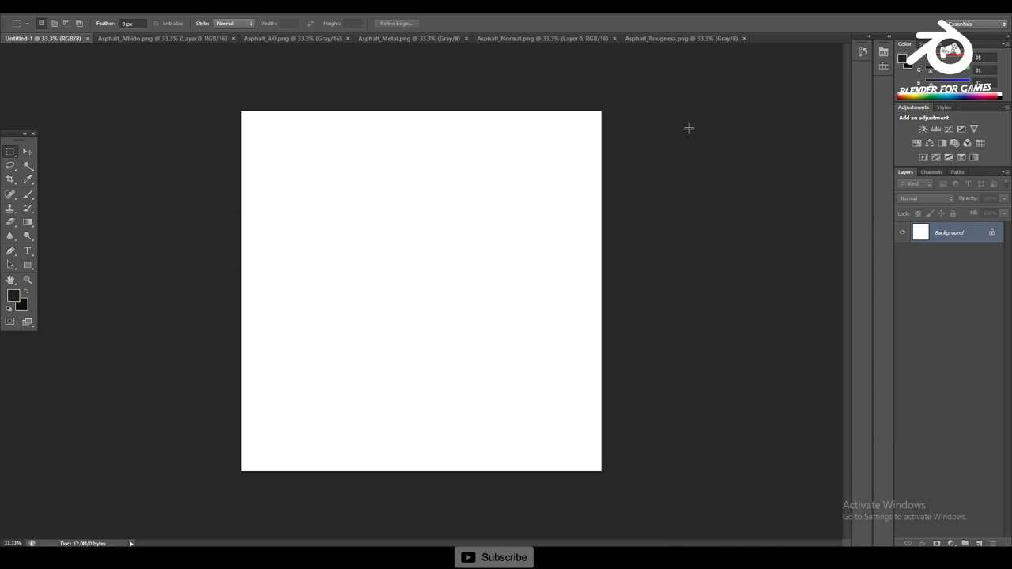
Bring the Asphalt_Albido.png texture into view beside the blank Untitled-1 document.
{"action": "left_click", "coordinate": [142, 39]}
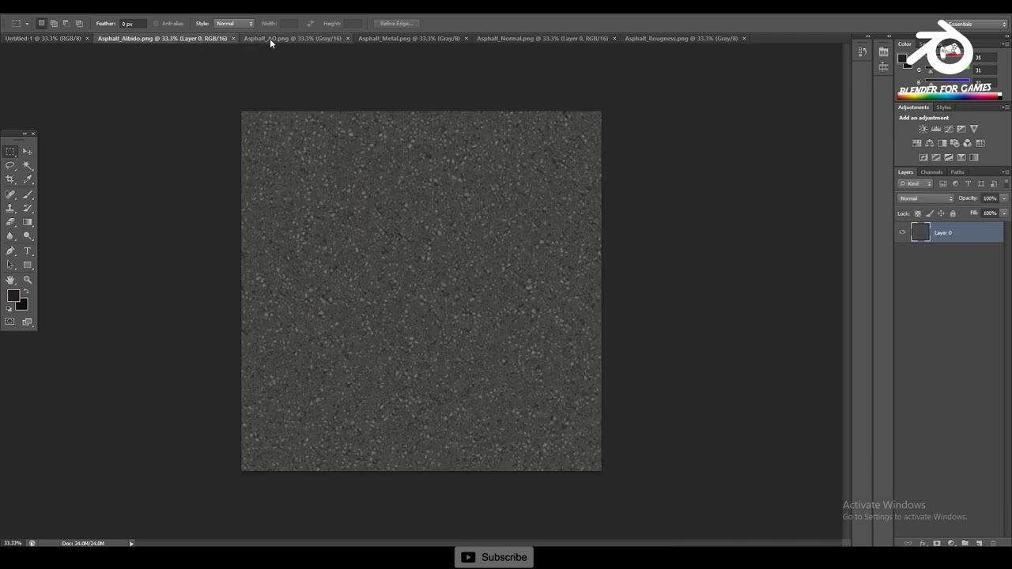
Close the Asphalt_Albido.png texture after checking the AO map and blank document.
{"action": "left_click", "coordinate": [270, 39]}
{"action": "left_click", "coordinate": [46, 38]}
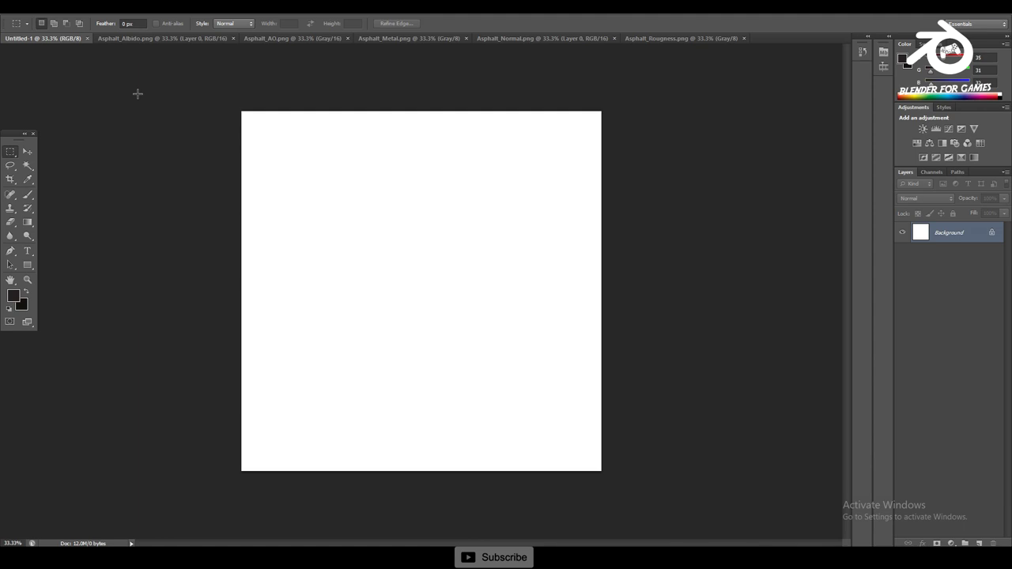
{"action": "left_click", "coordinate": [174, 39]}
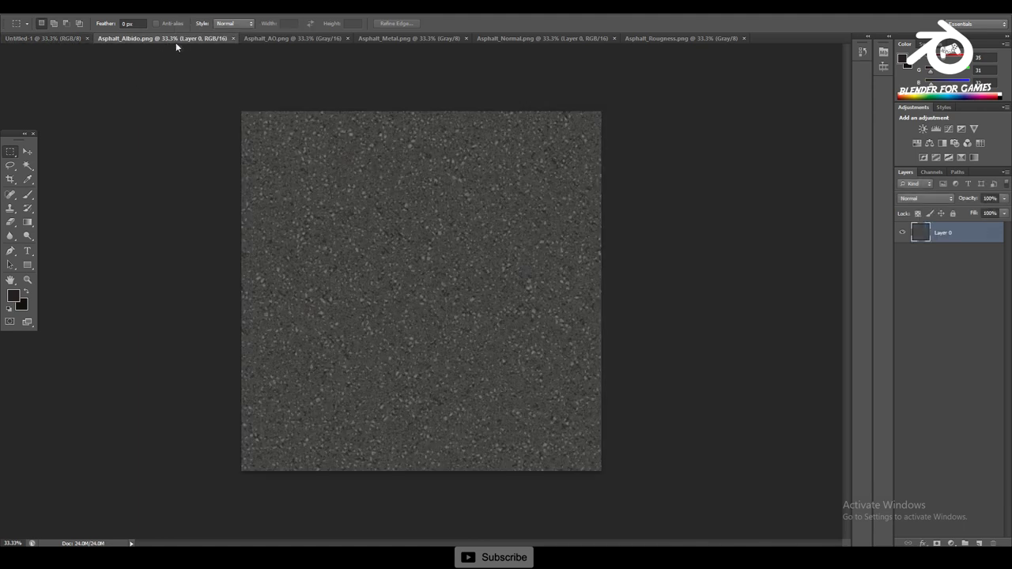
{"action": "left_click", "coordinate": [233, 39]}
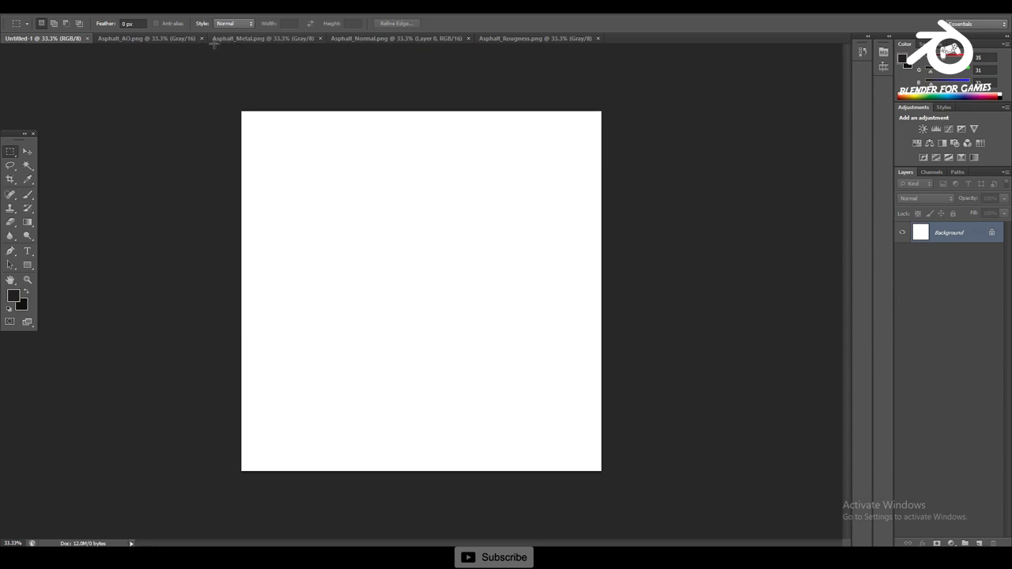
Close Asphalt_Normal.png, leaving the AO, metal and roughness maps to review.
{"action": "left_click", "coordinate": [183, 38]}
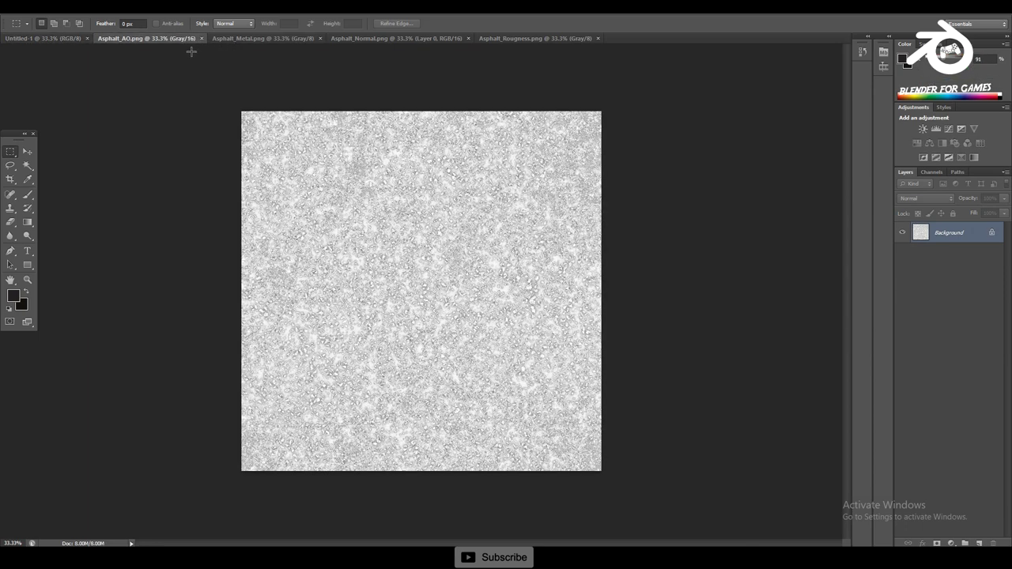
{"action": "left_click", "coordinate": [357, 39]}
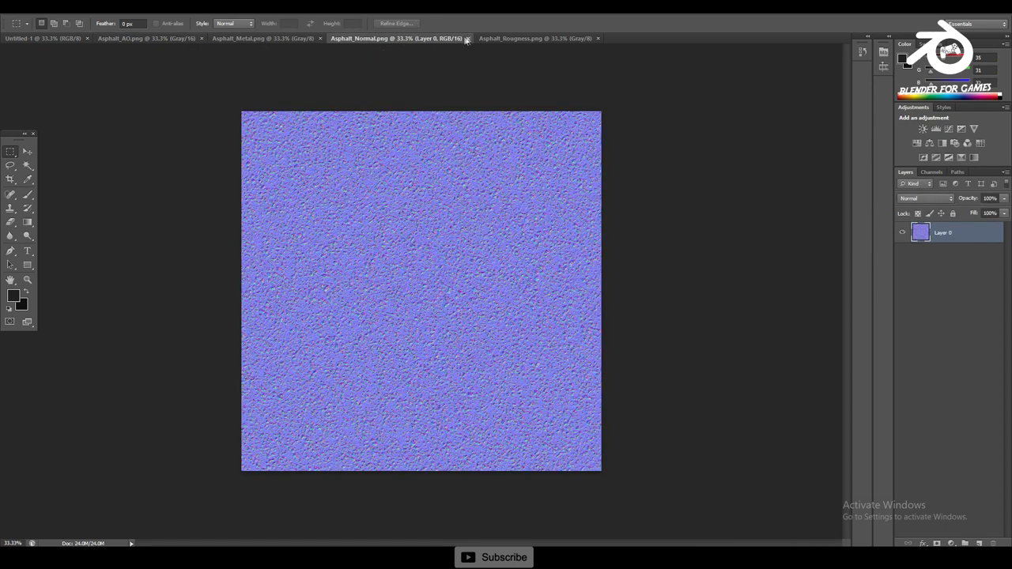
{"action": "left_click", "coordinate": [468, 38]}
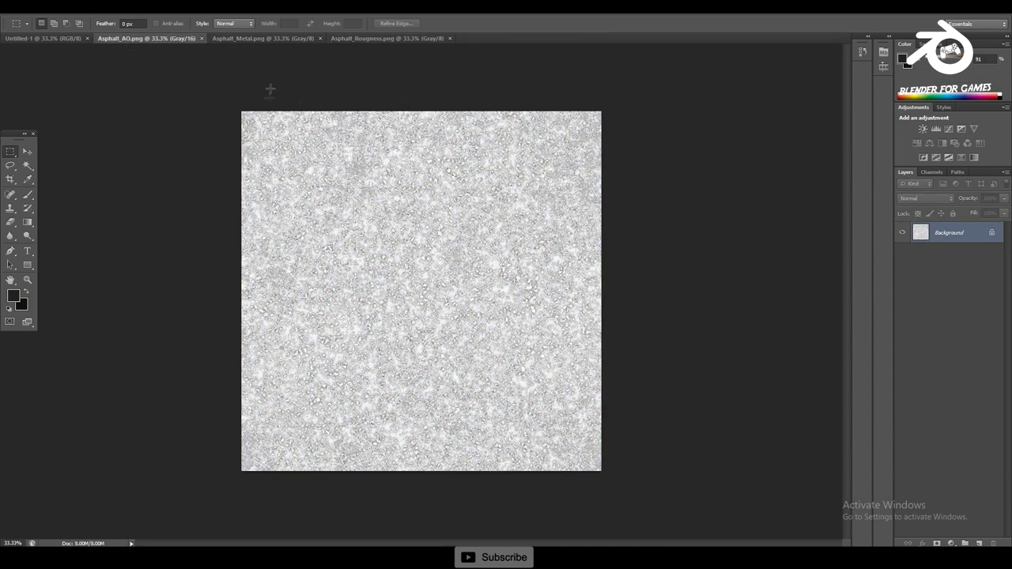
{"action": "left_click", "coordinate": [274, 38]}
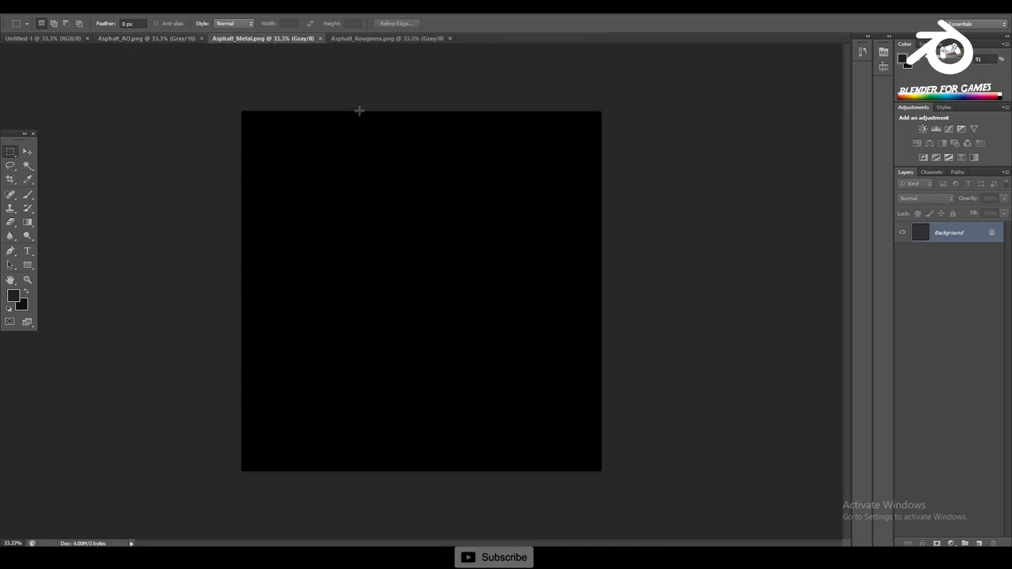
{"action": "left_click", "coordinate": [376, 39]}
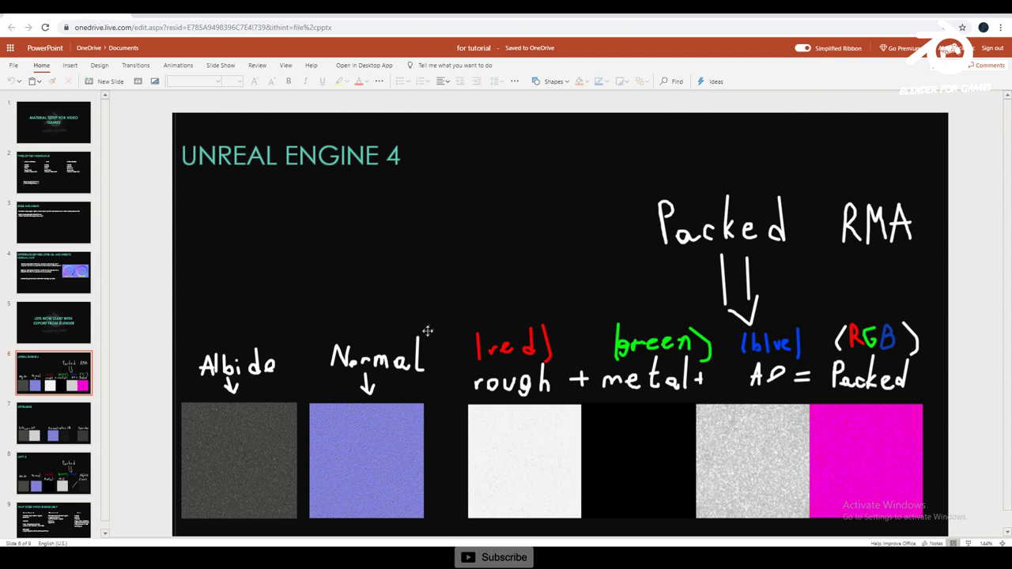
{"action": "scroll", "coordinate": [587, 261], "scroll_direction": "down", "scroll_amount": 1}
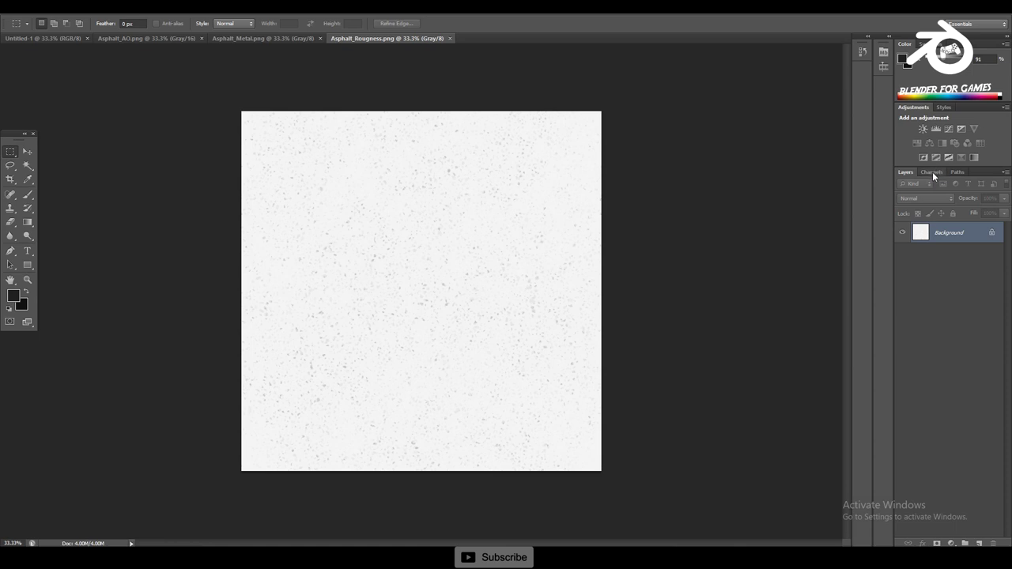
Show Untitled-1's Channels panel and view its Red, Green and Blue channels individually.
{"action": "left_click", "coordinate": [24, 38]}
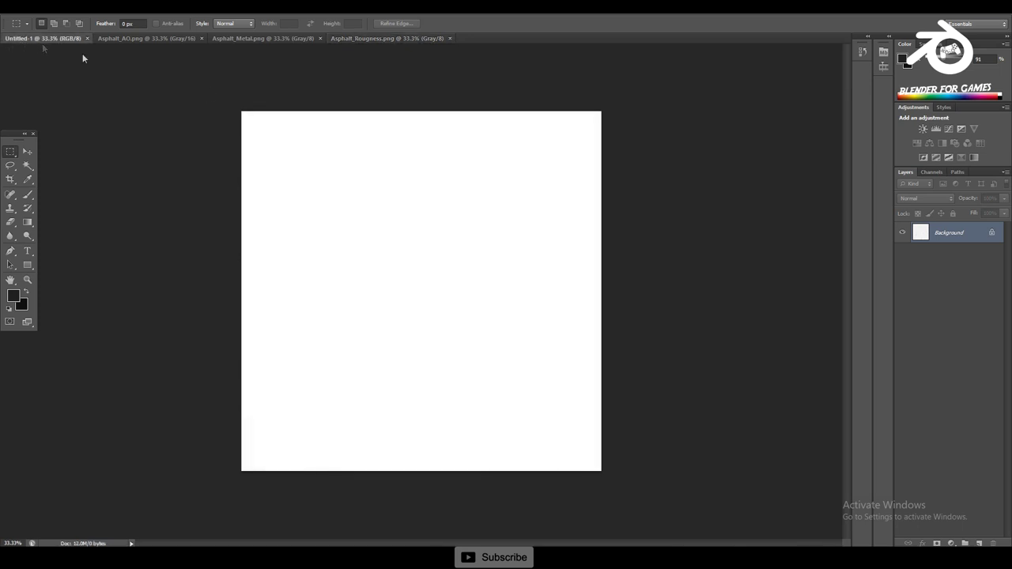
{"action": "left_click", "coordinate": [929, 173]}
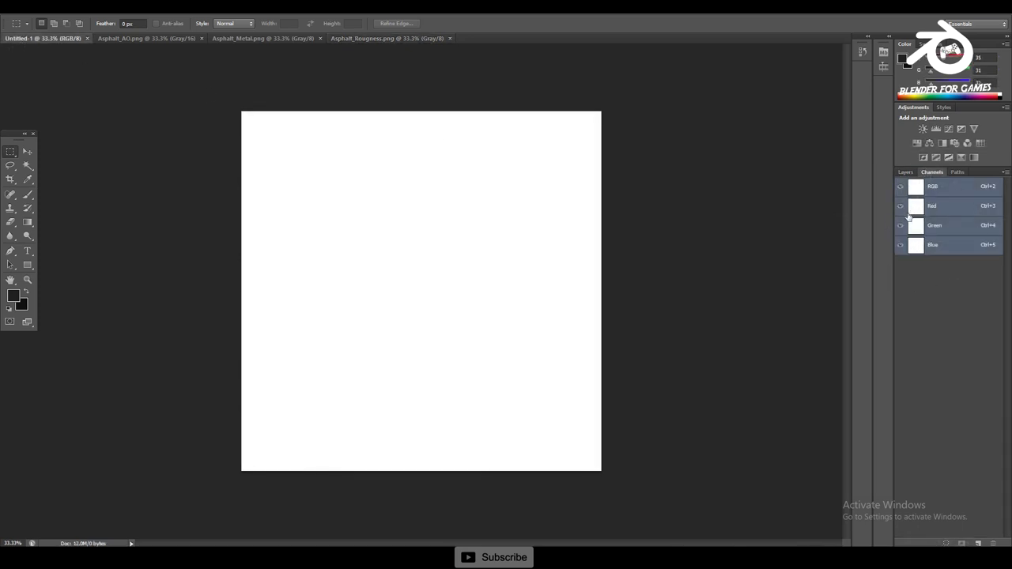
{"action": "left_click", "coordinate": [957, 214]}
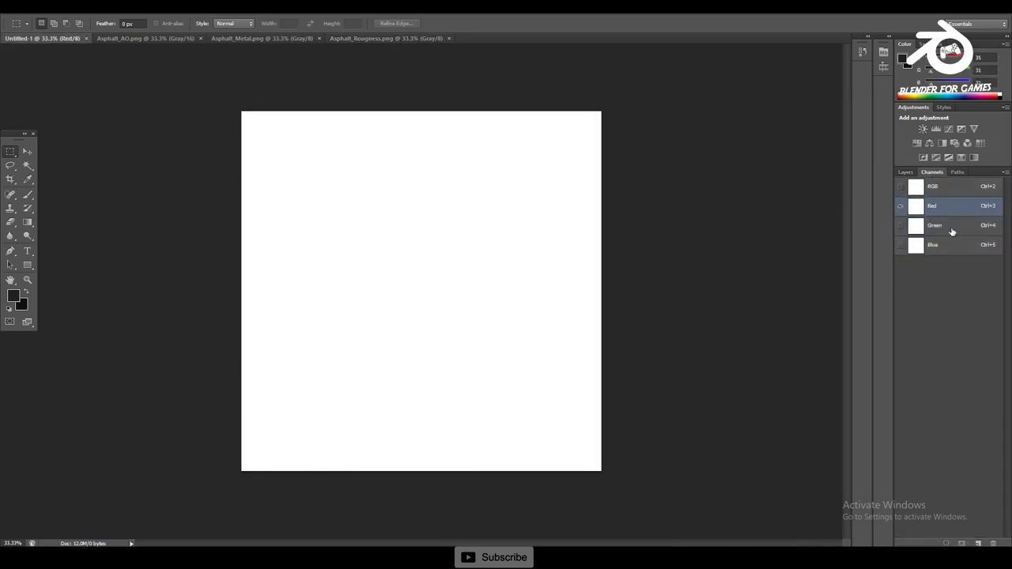
{"action": "left_click", "coordinate": [953, 229]}
{"action": "left_click", "coordinate": [949, 250]}
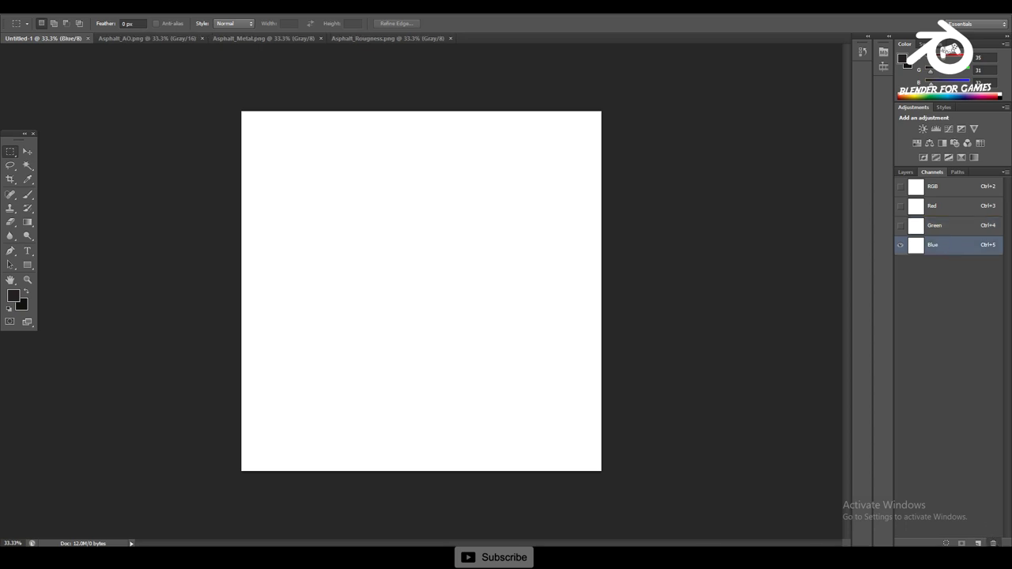
Add and delete an Alpha 1 channel, keeping Blue, then select the Red channel.
{"action": "left_click", "coordinate": [993, 543]}
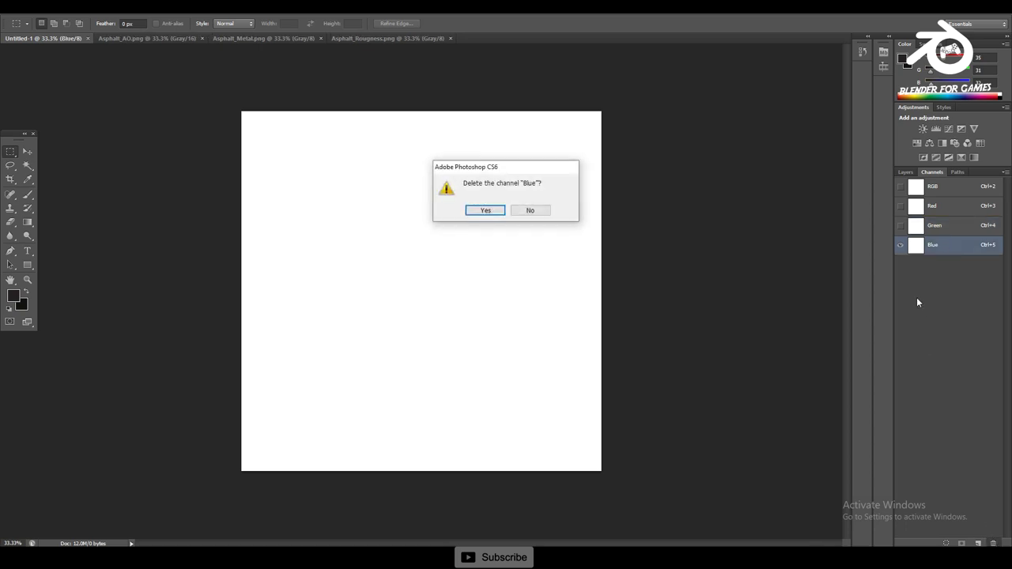
{"action": "left_click", "coordinate": [530, 211]}
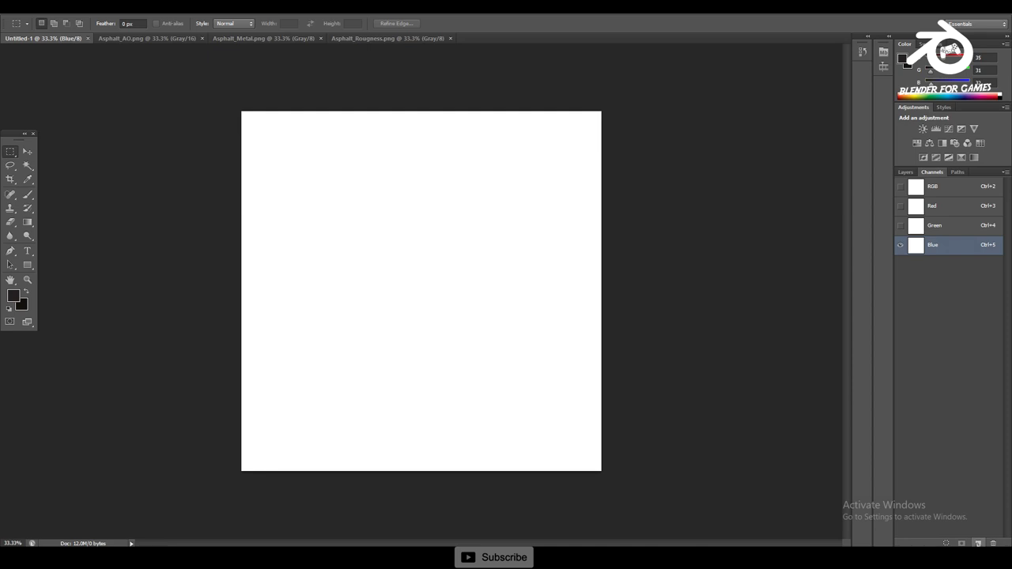
{"action": "left_click", "coordinate": [979, 543]}
{"action": "left_click", "coordinate": [993, 543]}
{"action": "left_click", "coordinate": [488, 212]}
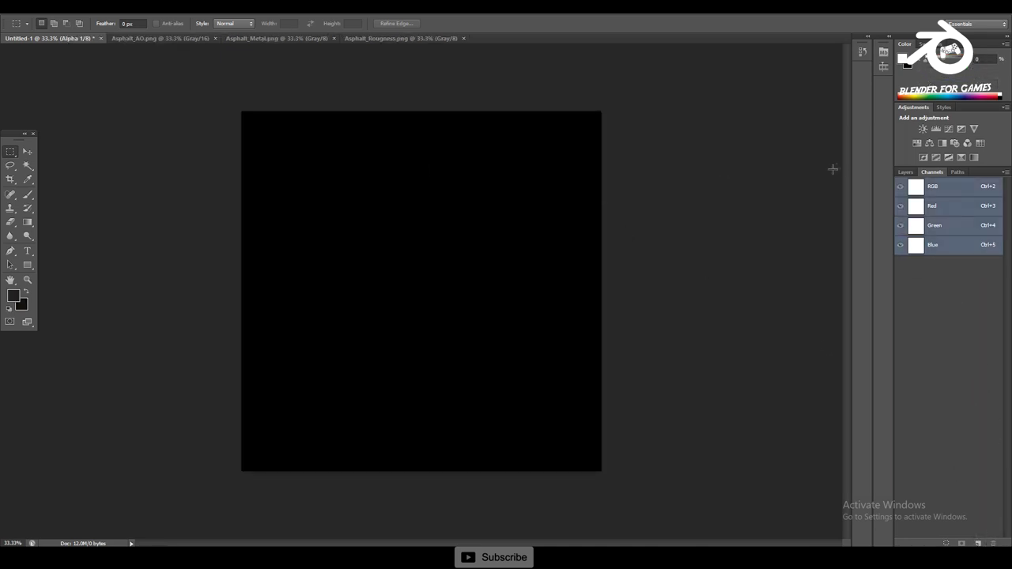
{"action": "left_click", "coordinate": [933, 207]}
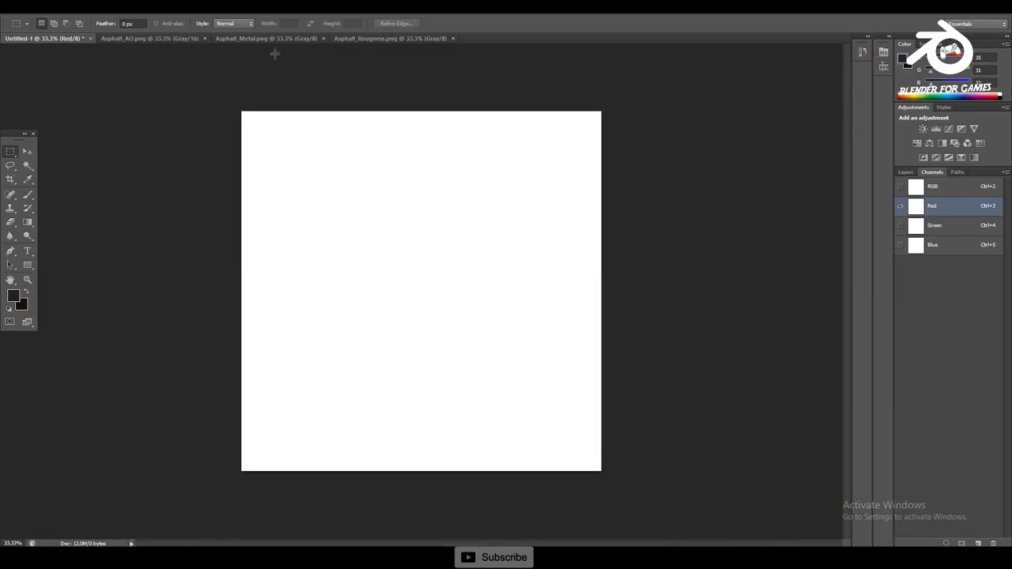
Select the entire Asphalt_Rougness image for copying.
{"action": "left_click", "coordinate": [375, 39]}
{"action": "left_click_drag", "start_coordinate": [196, 110], "coordinate": [690, 490]}
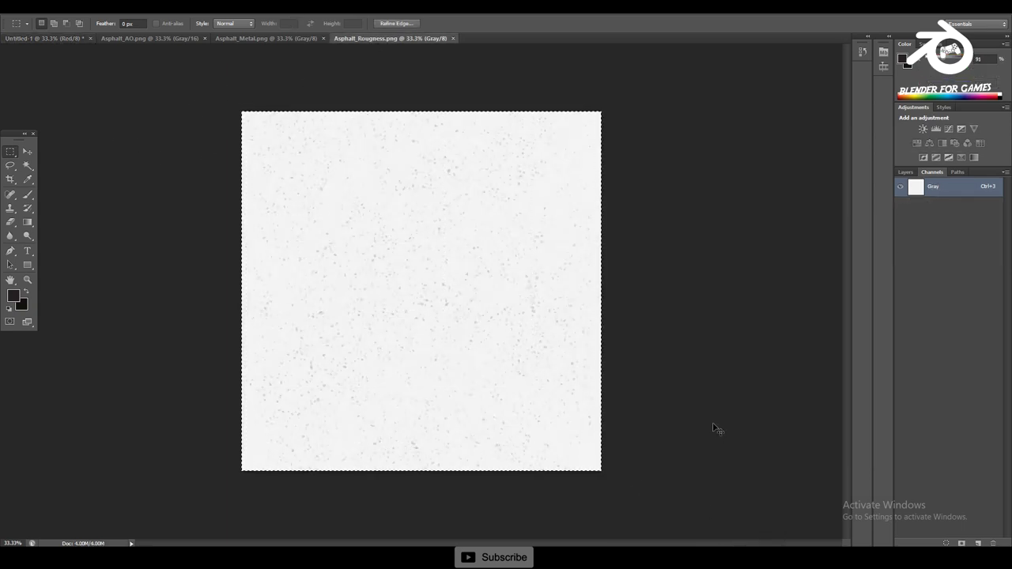
{"action": "left_click", "coordinate": [905, 176]}
{"action": "left_click", "coordinate": [924, 172]}
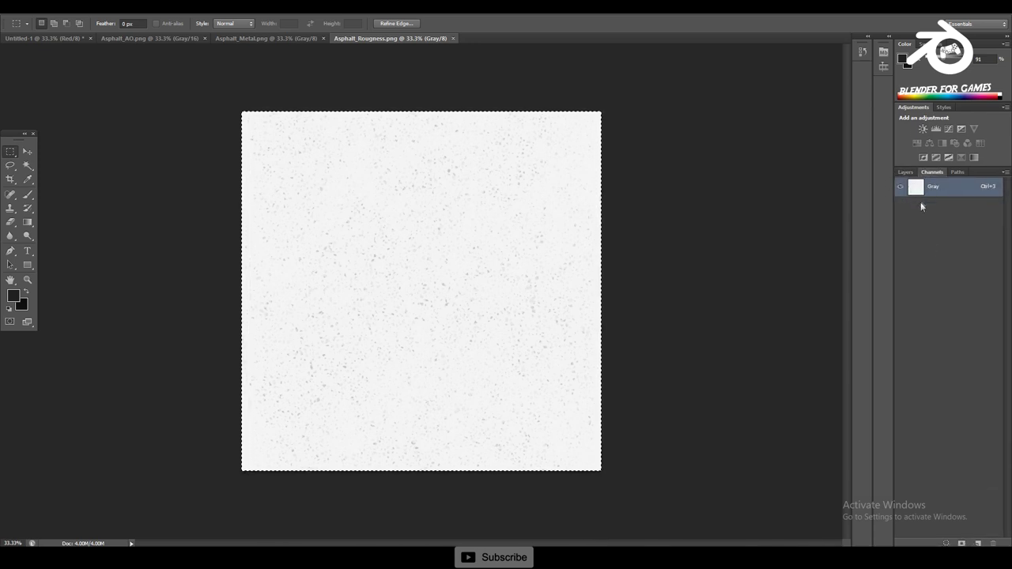
{"action": "left_click", "coordinate": [906, 171]}
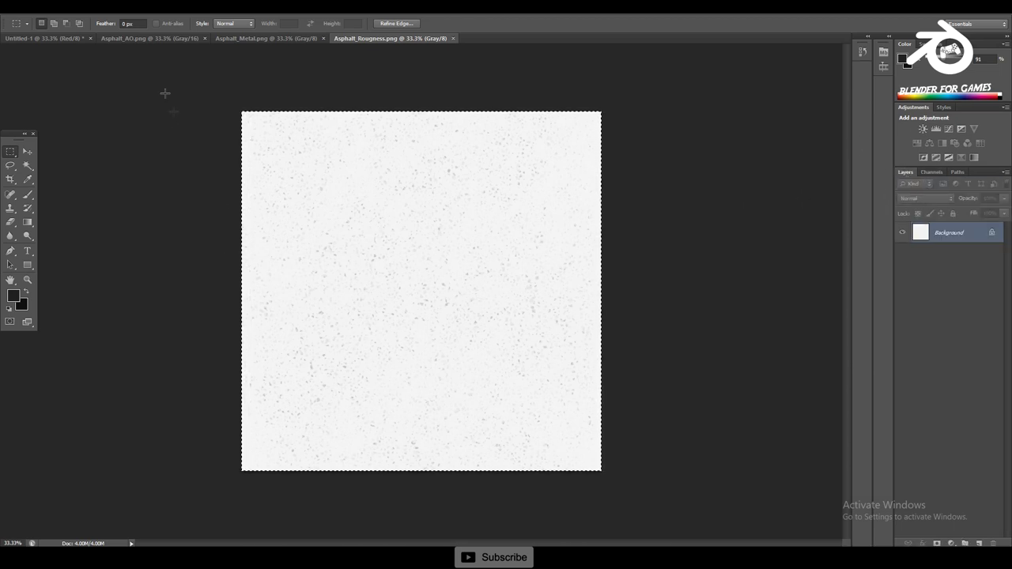
Paste the roughness map into Untitled-1's Red channel, then show Asphalt_Metal.
{"action": "left_click", "coordinate": [29, 41]}
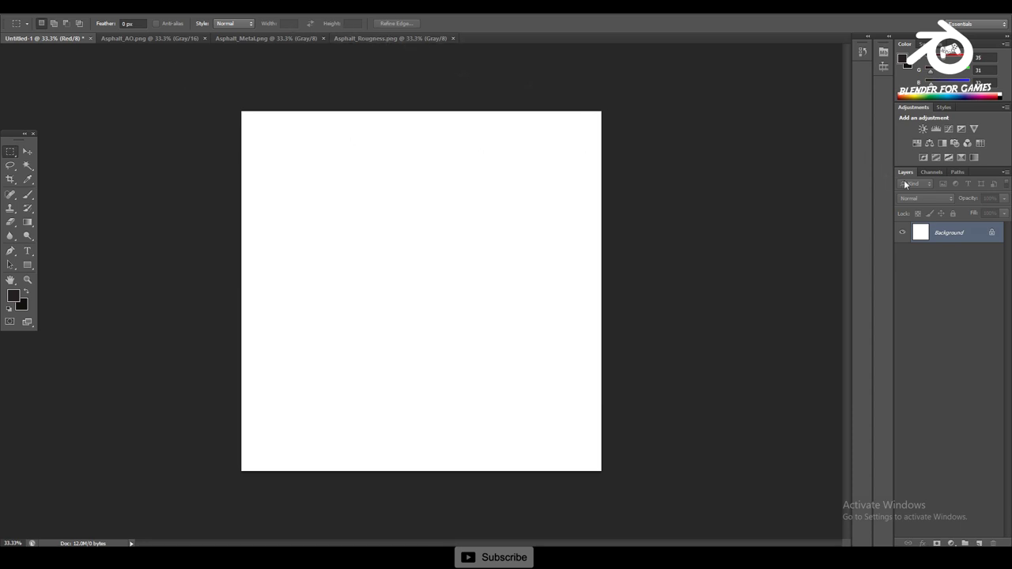
{"action": "left_click", "coordinate": [933, 172]}
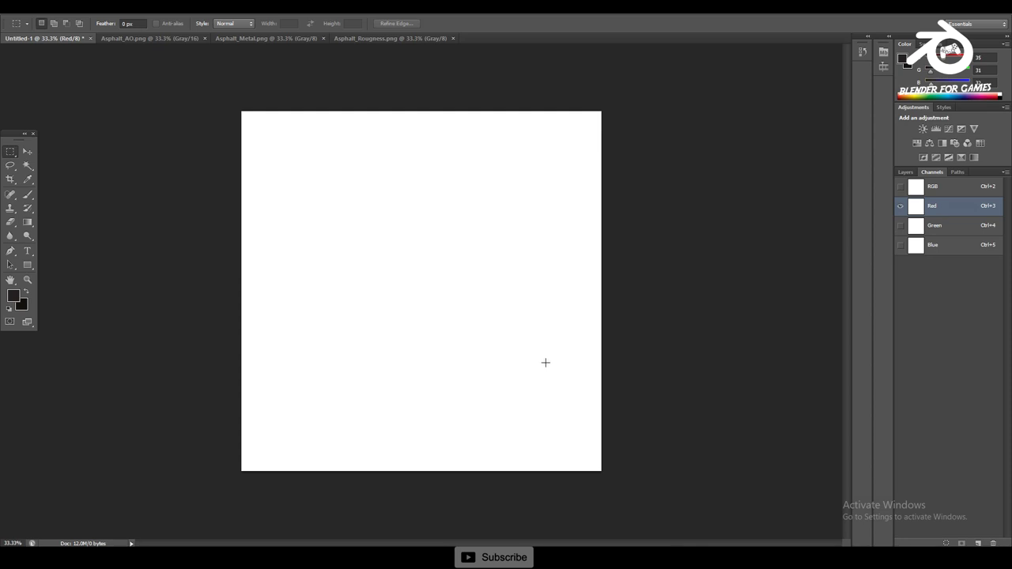
{"action": "key", "text": "ctrl+v"}
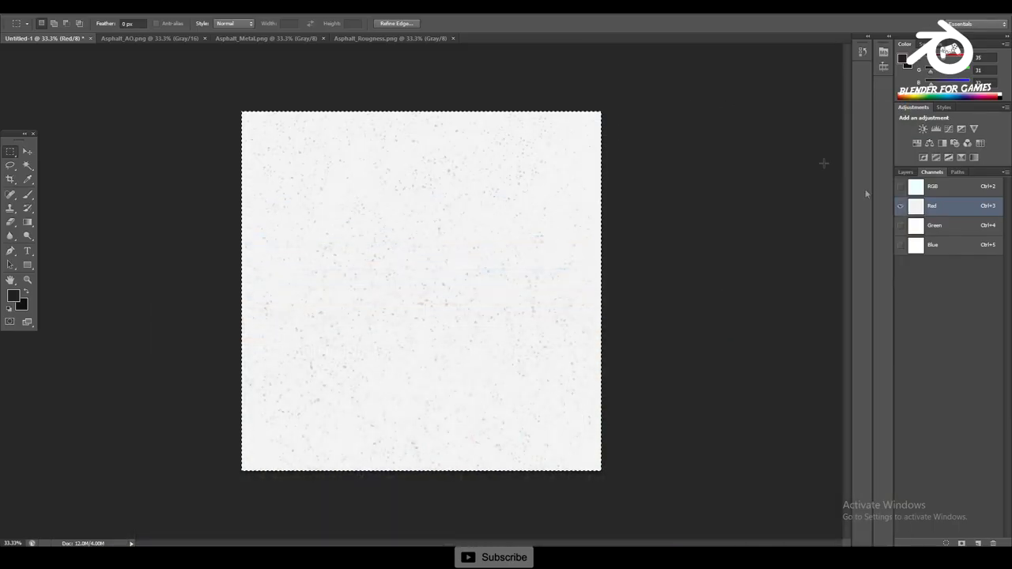
{"action": "left_click", "coordinate": [280, 39]}
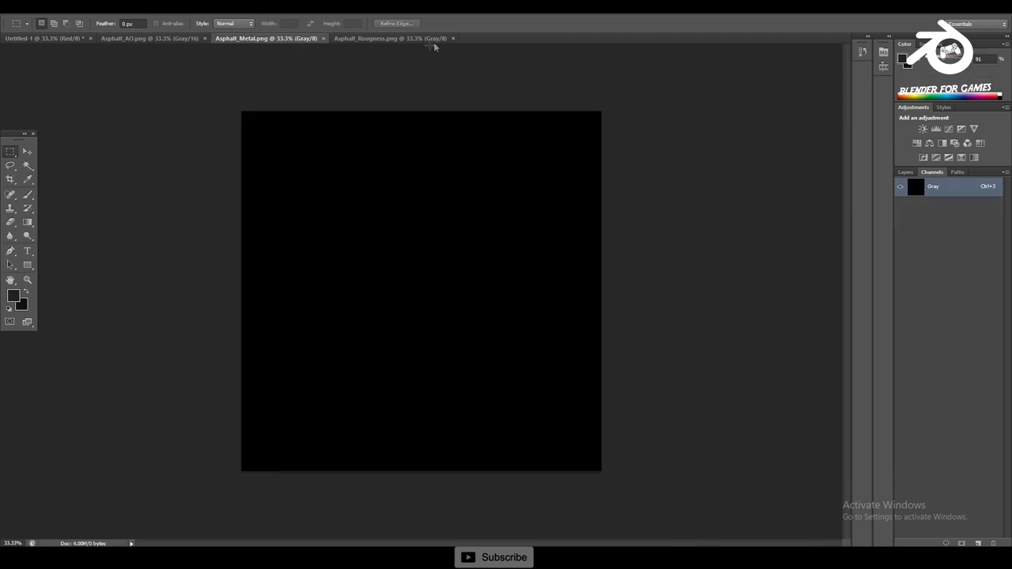
Close the roughness map and put the black metal map into Untitled-1's Green channel.
{"action": "left_click", "coordinate": [454, 38]}
{"action": "mouse_move", "coordinate": [235, 110]}
{"action": "left_mouse_down"}
{"action": "mouse_move", "coordinate": [826, 529]}
{"action": "mouse_move", "coordinate": [728, 514]}
{"action": "left_mouse_up"}
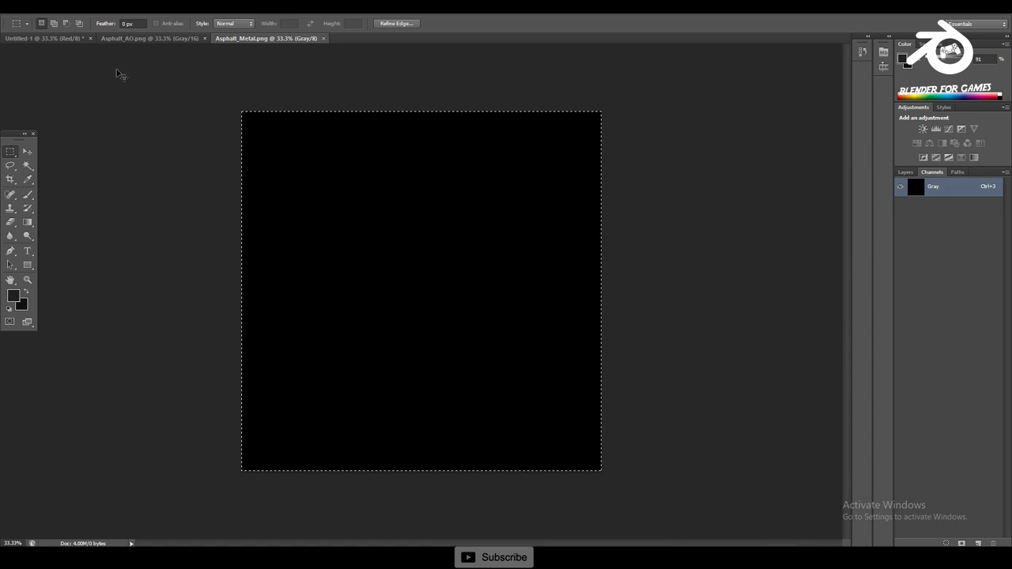
{"action": "left_click", "coordinate": [41, 39]}
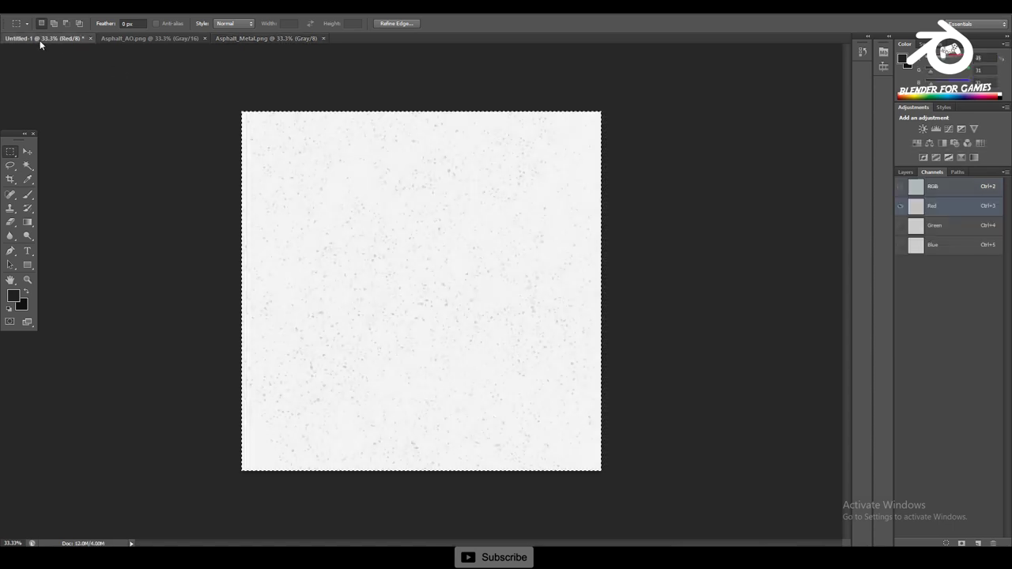
{"action": "left_click", "coordinate": [943, 226]}
{"action": "key", "text": "alt+BackSpace"}
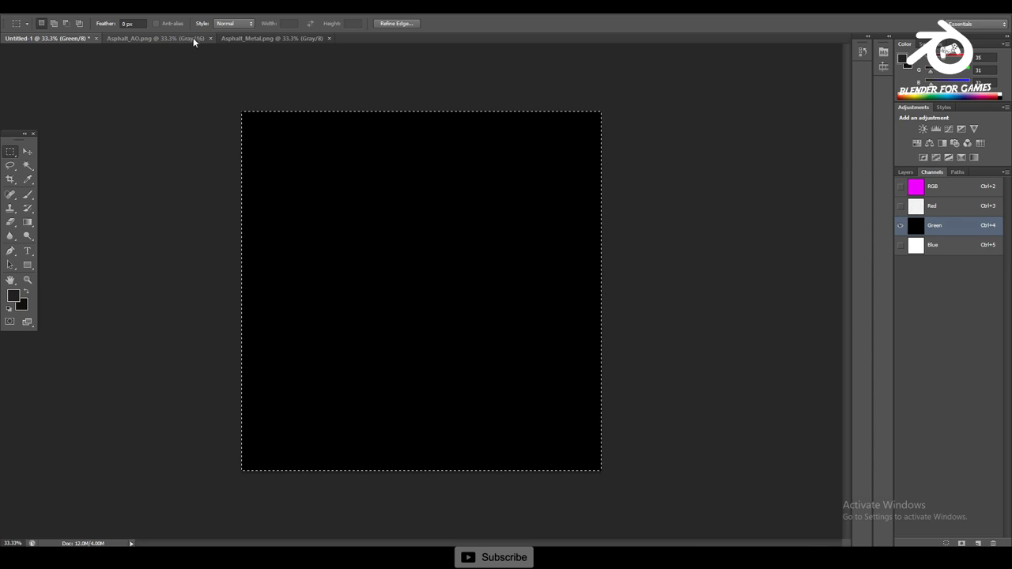
Close the Asphalt_AO and Asphalt_Metal images and switch to the Textures folder window.
{"action": "left_click", "coordinate": [209, 38]}
{"action": "left_click", "coordinate": [215, 38]}
{"action": "key", "text": "alt+Tab"}
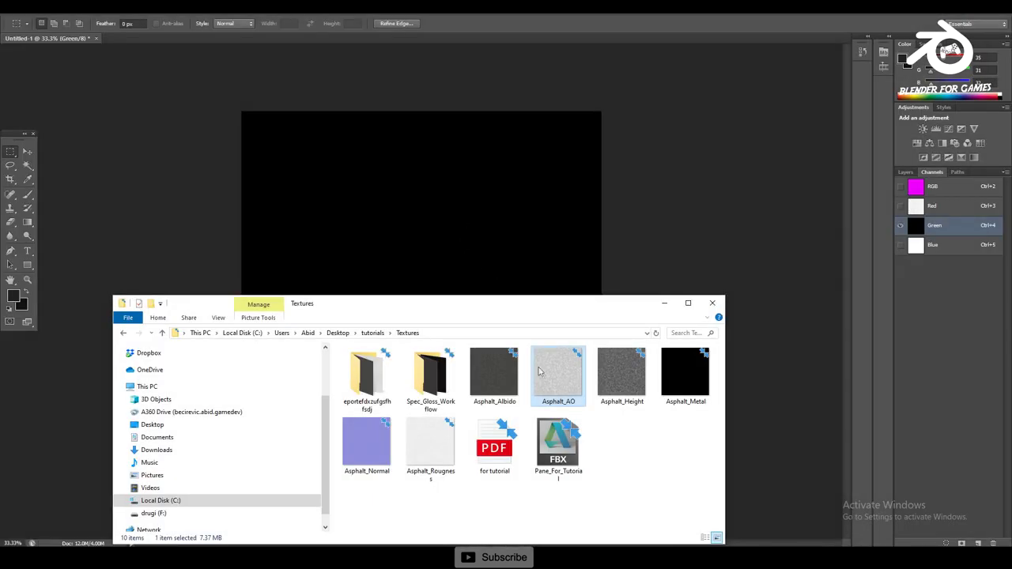
Open Asphalt_AO, select it all, and undo the earlier paste into Green.
{"action": "left_click_drag", "start_coordinate": [540, 371], "coordinate": [177, 39]}
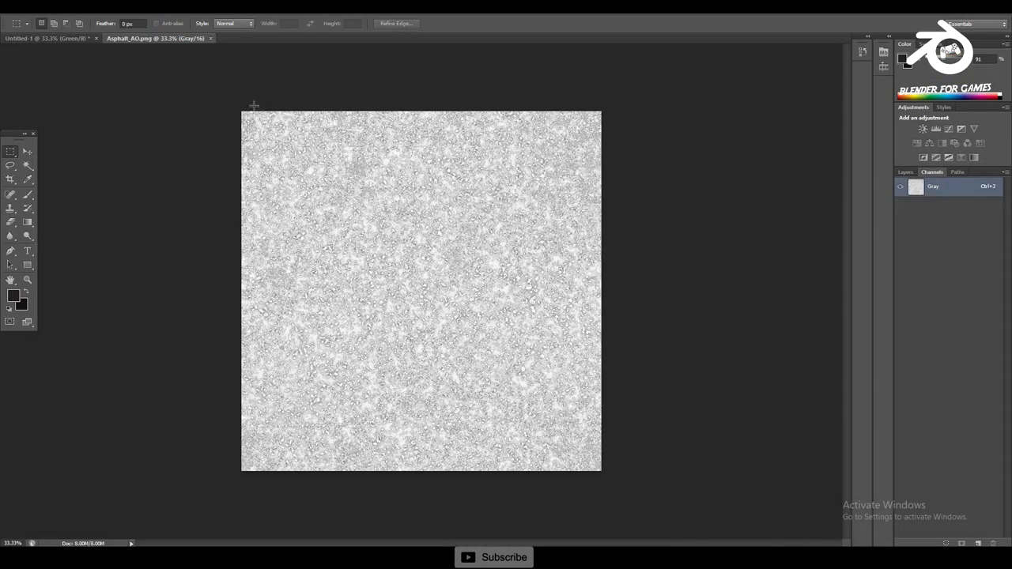
{"action": "key", "text": "ctrl+a"}
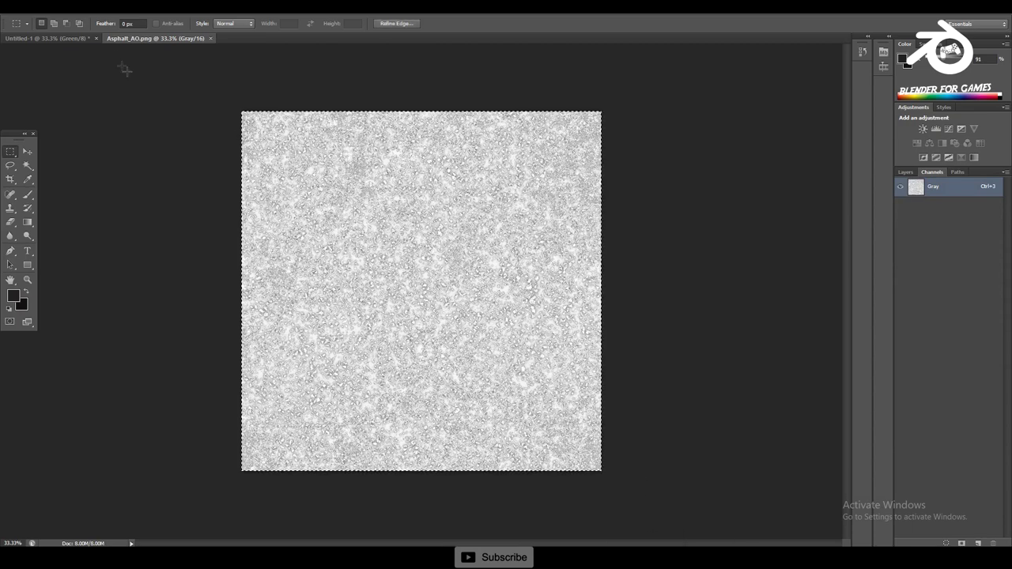
{"action": "left_click", "coordinate": [46, 37]}
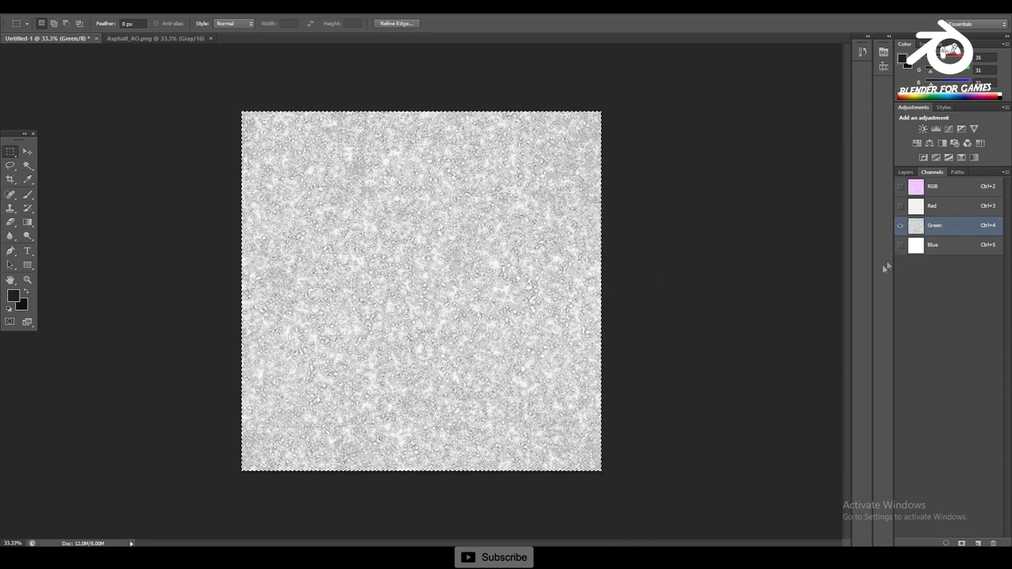
{"action": "key", "text": "ctrl+z"}
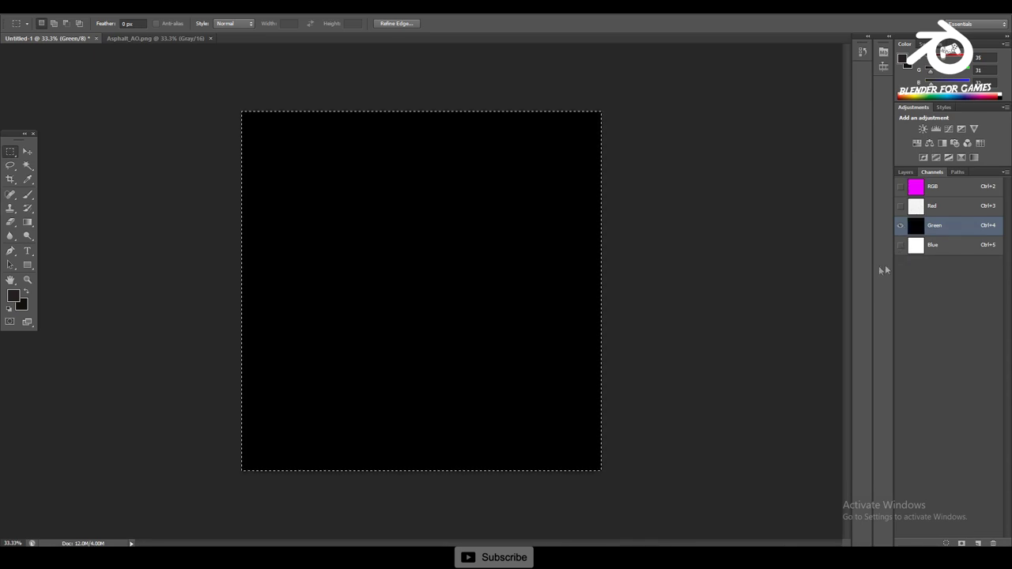
Paste the AO map into the Blue channel and show all channels as the magenta composite.
{"action": "left_click", "coordinate": [939, 251]}
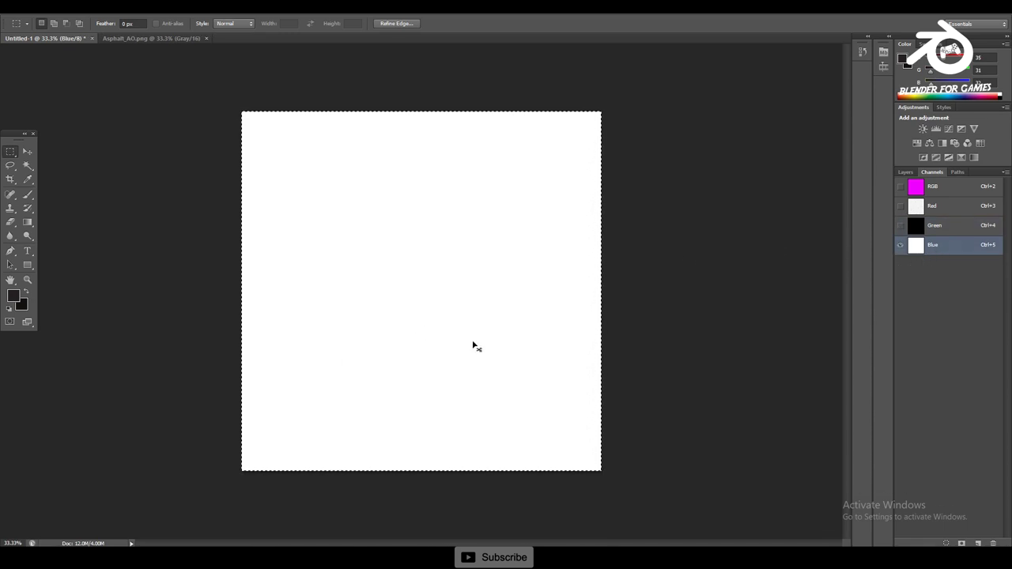
{"action": "key", "text": "ctrl+v"}
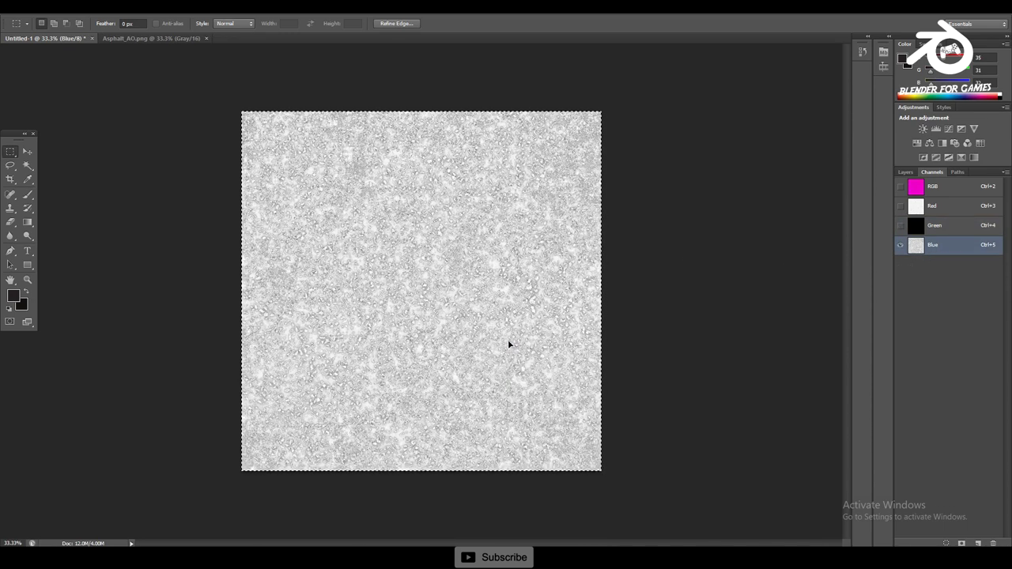
{"action": "left_click", "coordinate": [900, 226]}
{"action": "left_click", "coordinate": [900, 205]}
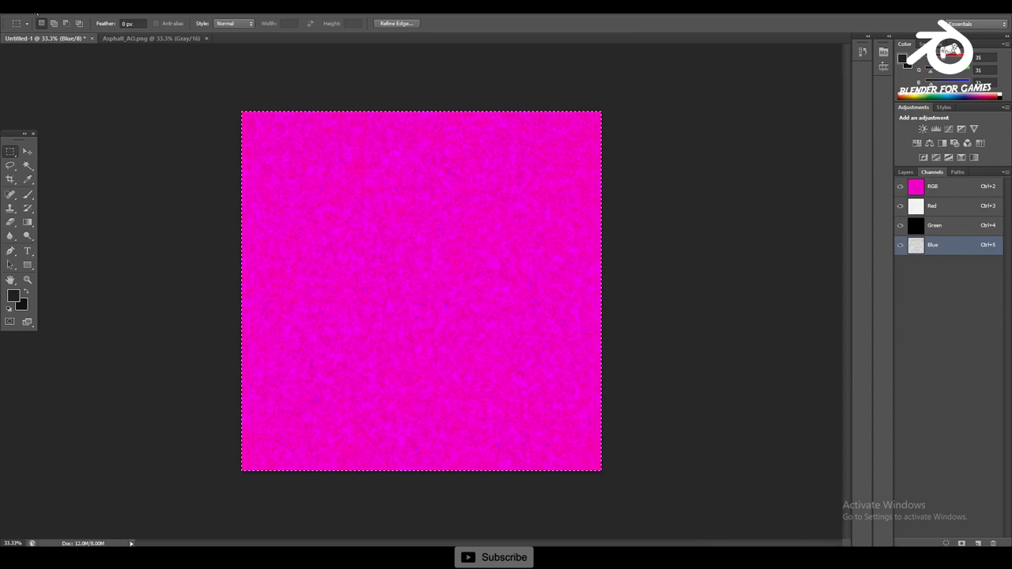
{"action": "left_click", "coordinate": [37, 14]}
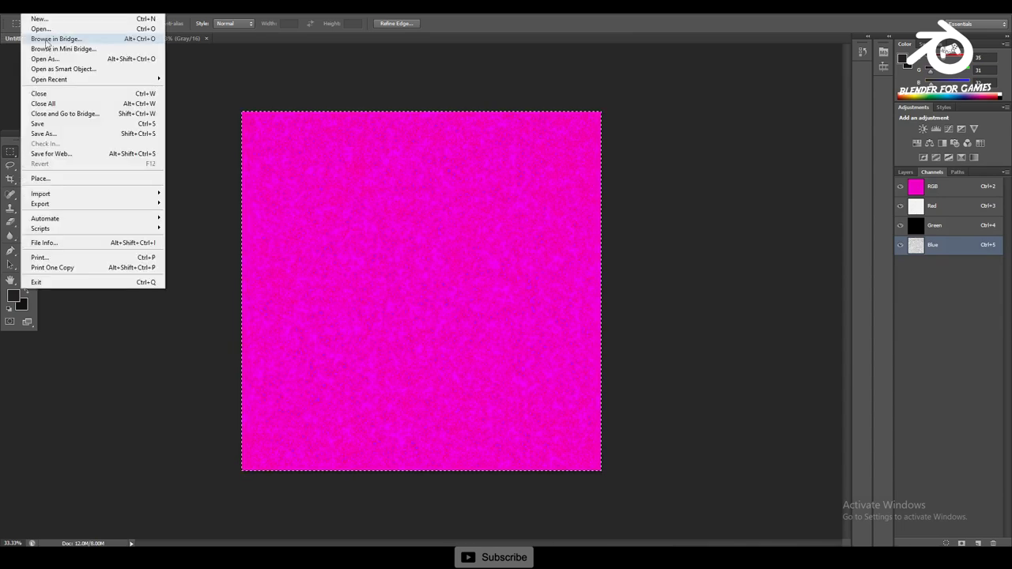
Save Untitled-1 as Packed_ue4.png in PNG format with default compression settings.
{"action": "left_click", "coordinate": [83, 136]}
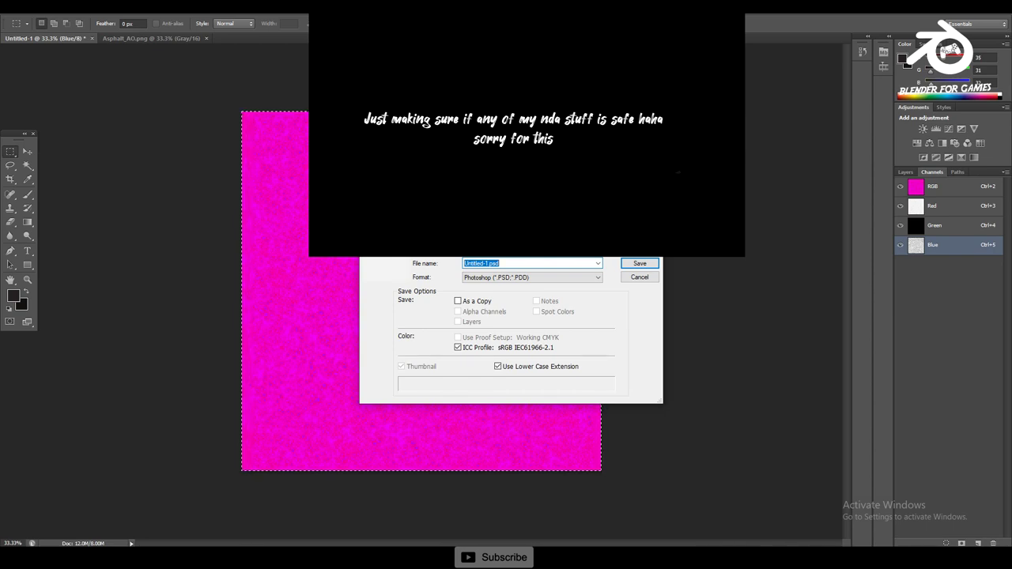
{"action": "key", "text": "shift+Tab"}
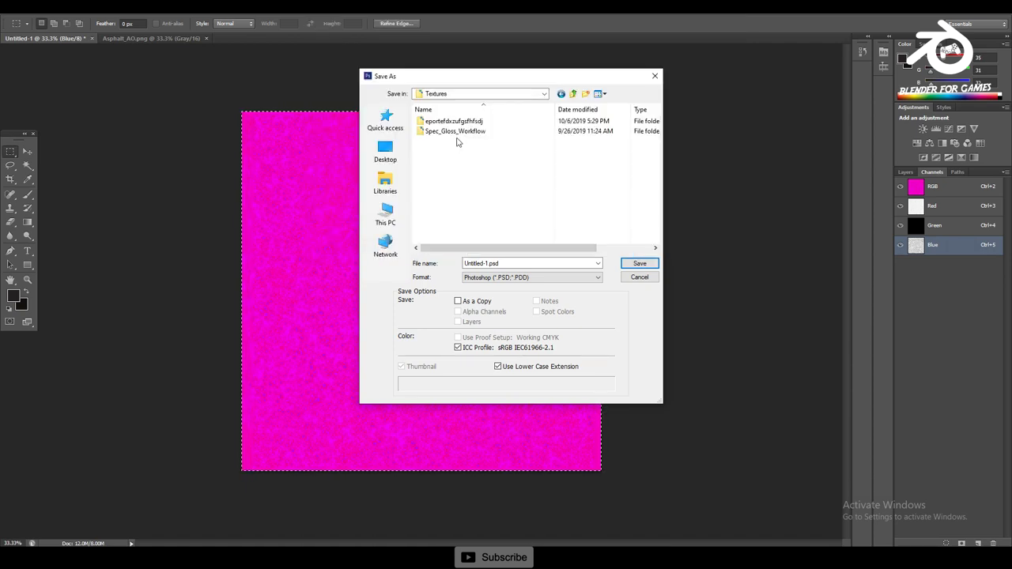
{"action": "key", "text": "Tab"}
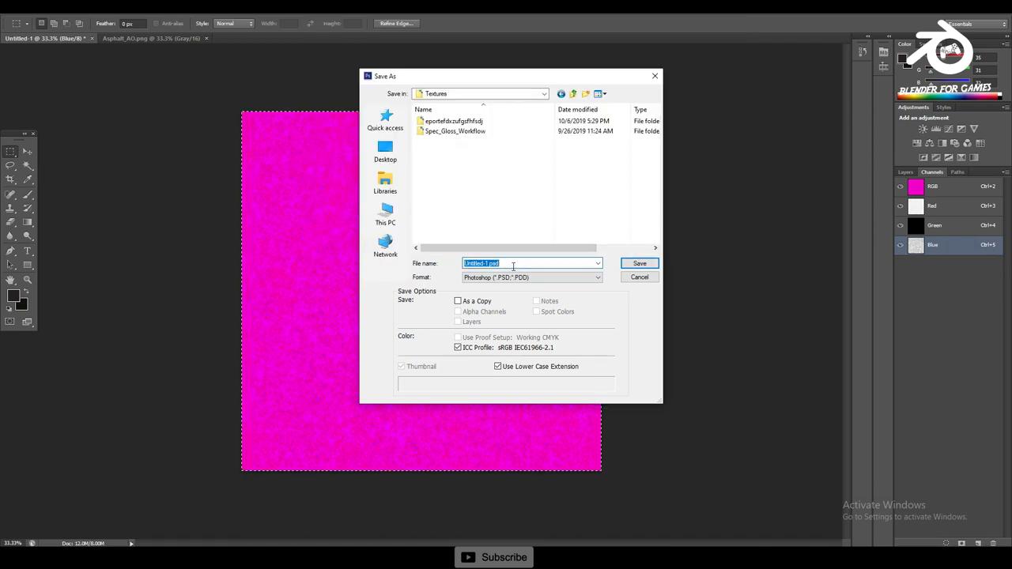
{"action": "type", "text": "Packed_ue4"}
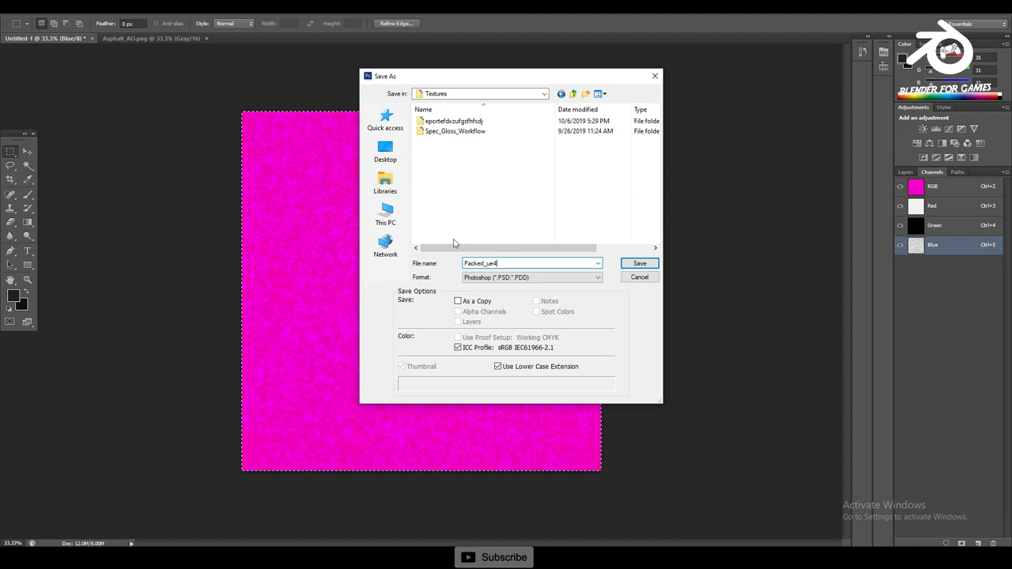
{"action": "left_click", "coordinate": [553, 277]}
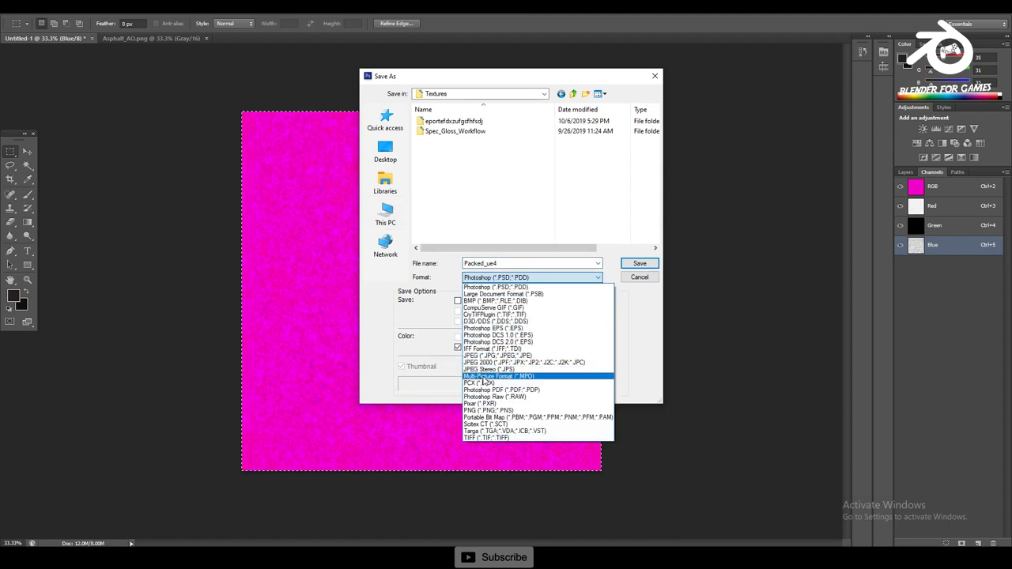
{"action": "left_click", "coordinate": [488, 410]}
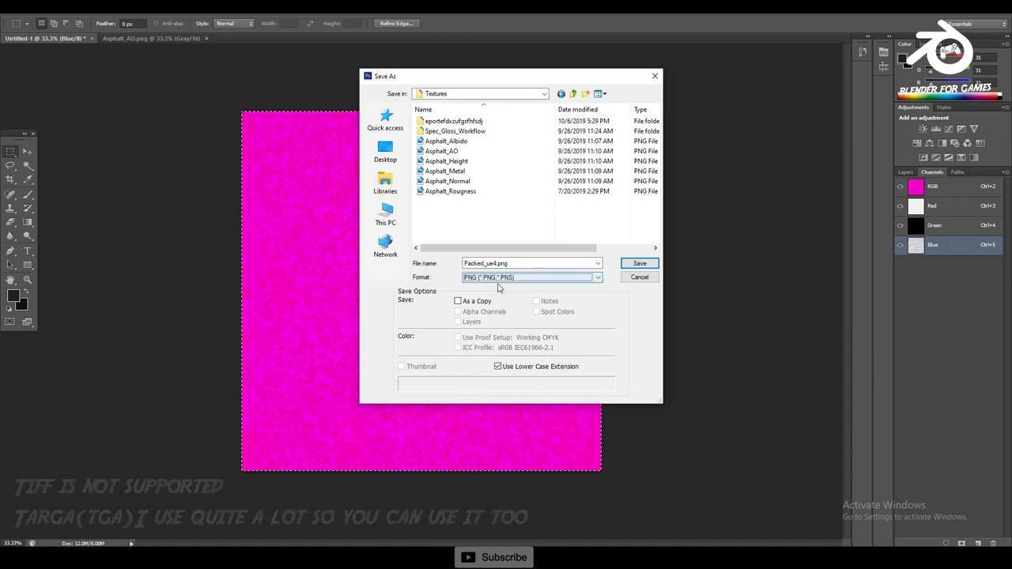
{"action": "left_click", "coordinate": [641, 265]}
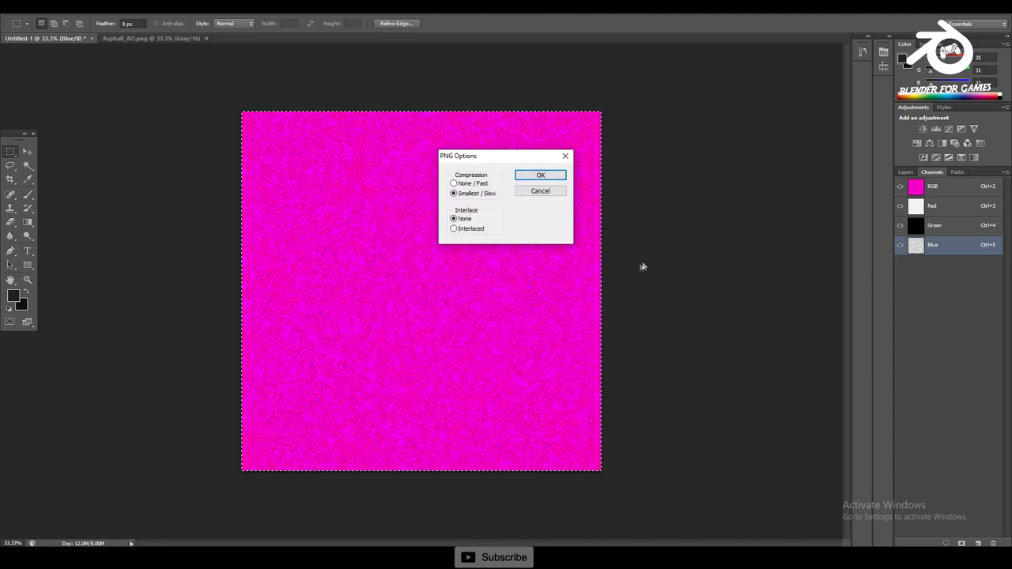
{"action": "left_click", "coordinate": [541, 175]}
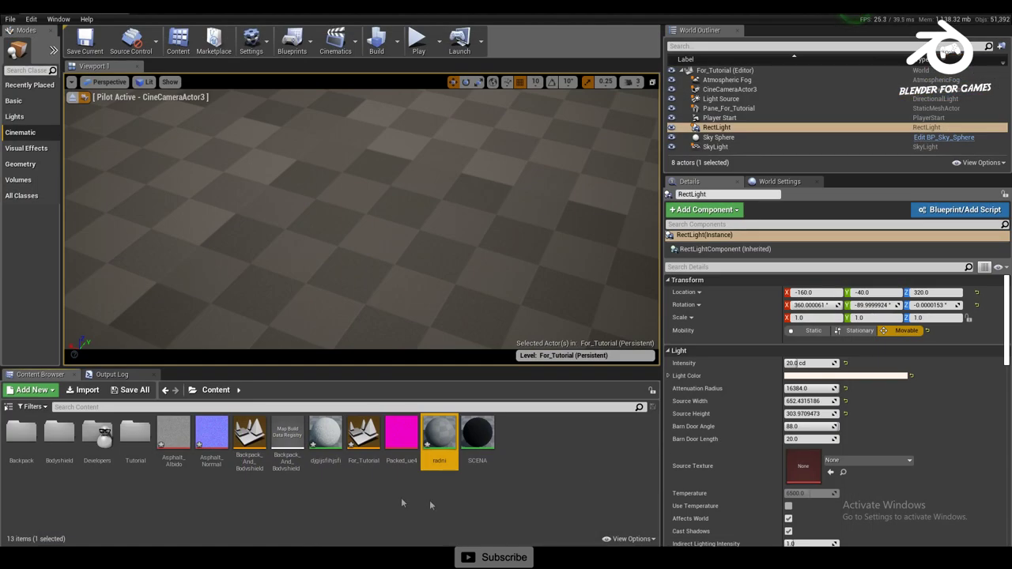
Drag Asphalt_Normal, Packed_ue4 and Asphalt_Albido into Unreal's Content folder, then minimise Explorer.
{"action": "left_click", "coordinate": [233, 502]}
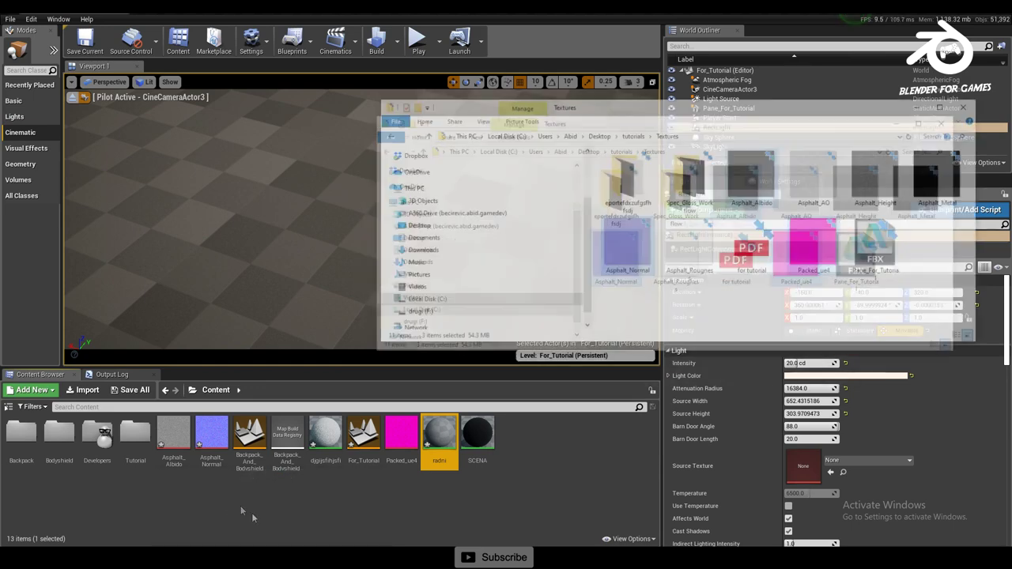
{"action": "left_click", "coordinate": [639, 233]}
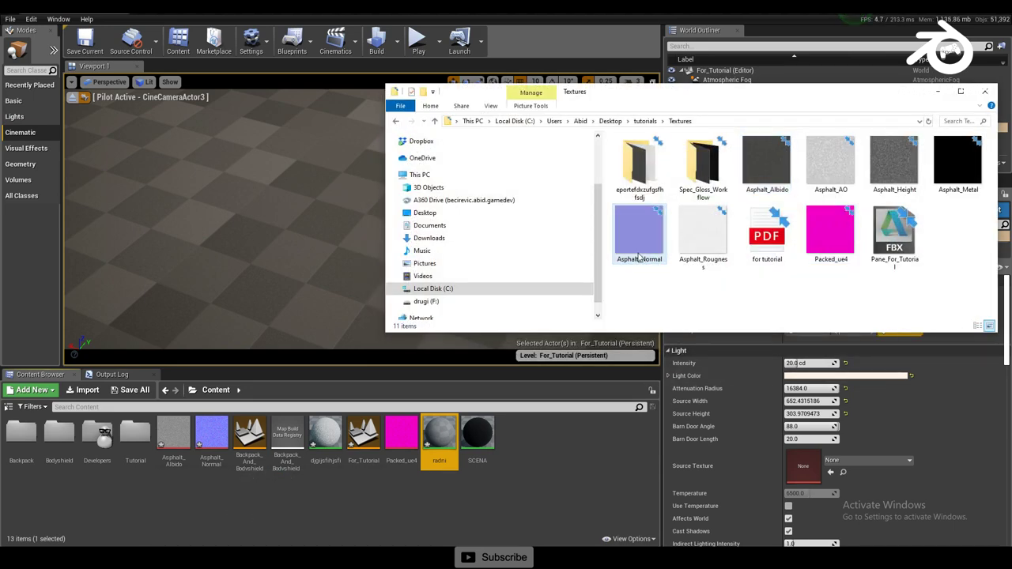
{"action": "left_click", "coordinate": [831, 233], "text": "ctrl"}
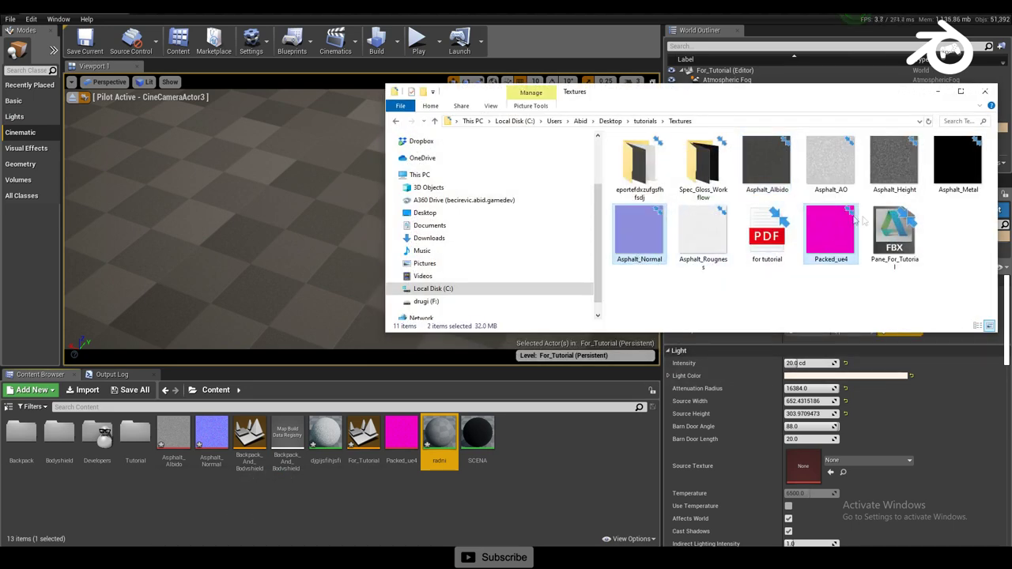
{"action": "left_click", "coordinate": [765, 179], "text": "ctrl"}
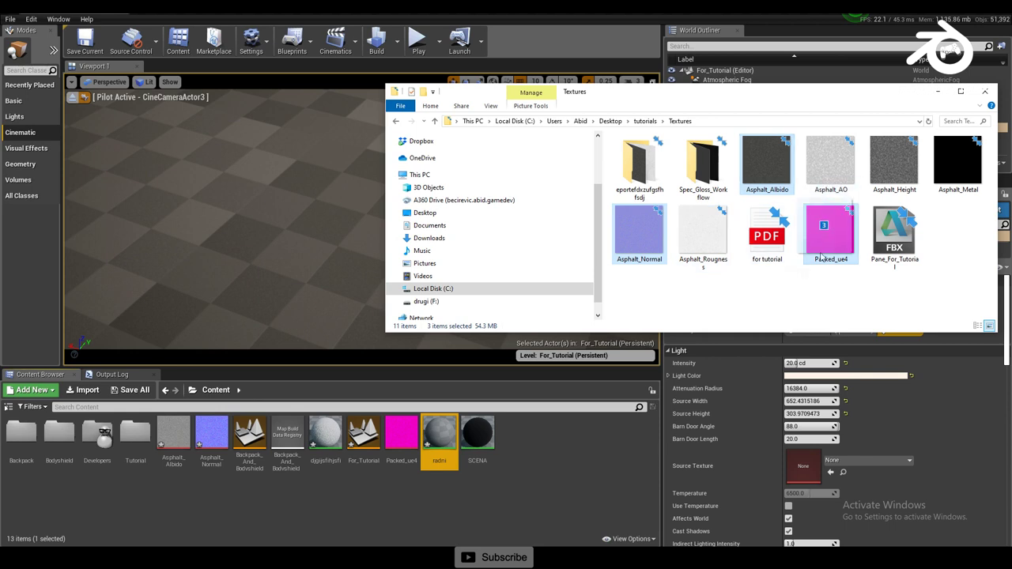
{"action": "left_click_drag", "start_coordinate": [518, 470], "coordinate": [468, 292]}
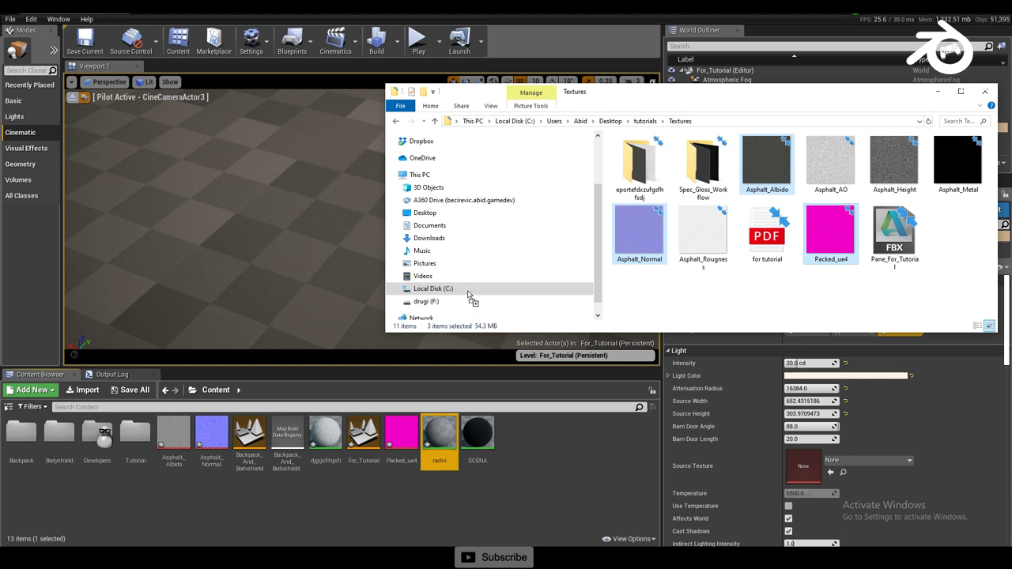
{"action": "left_click_drag", "start_coordinate": [941, 85], "coordinate": [941, 96]}
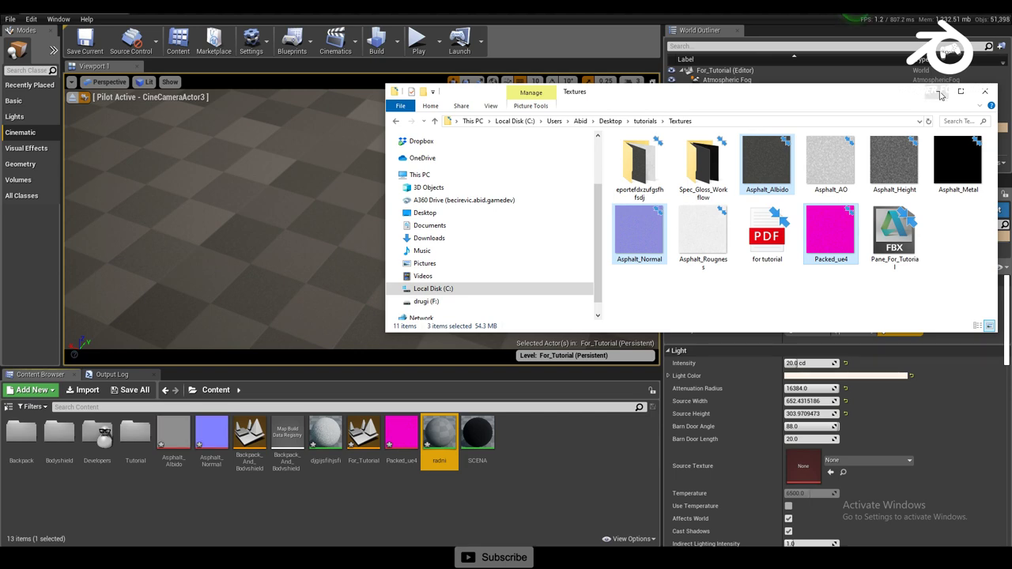
{"action": "left_click", "coordinate": [939, 94]}
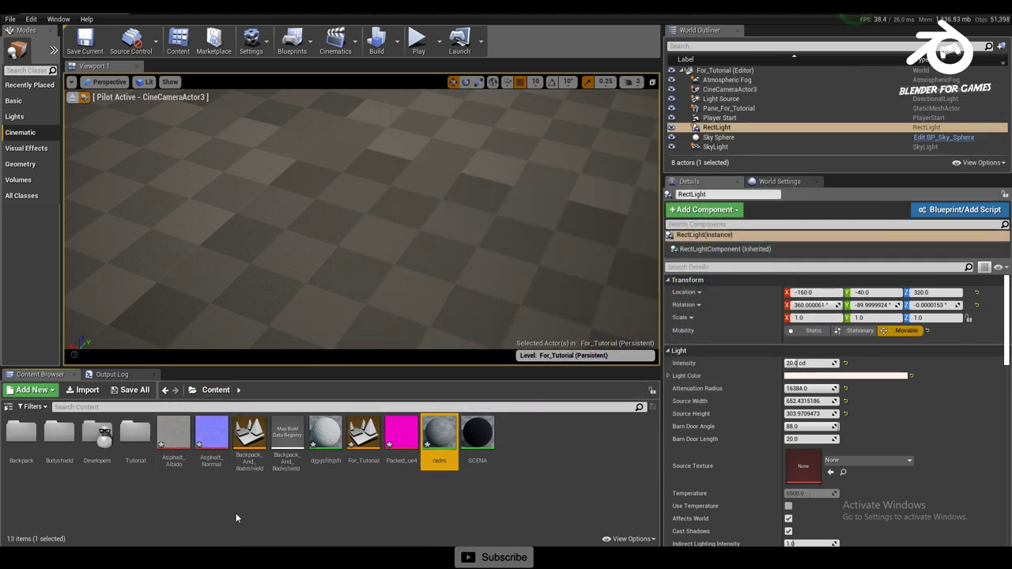
{"action": "double_click", "coordinate": [175, 439]}
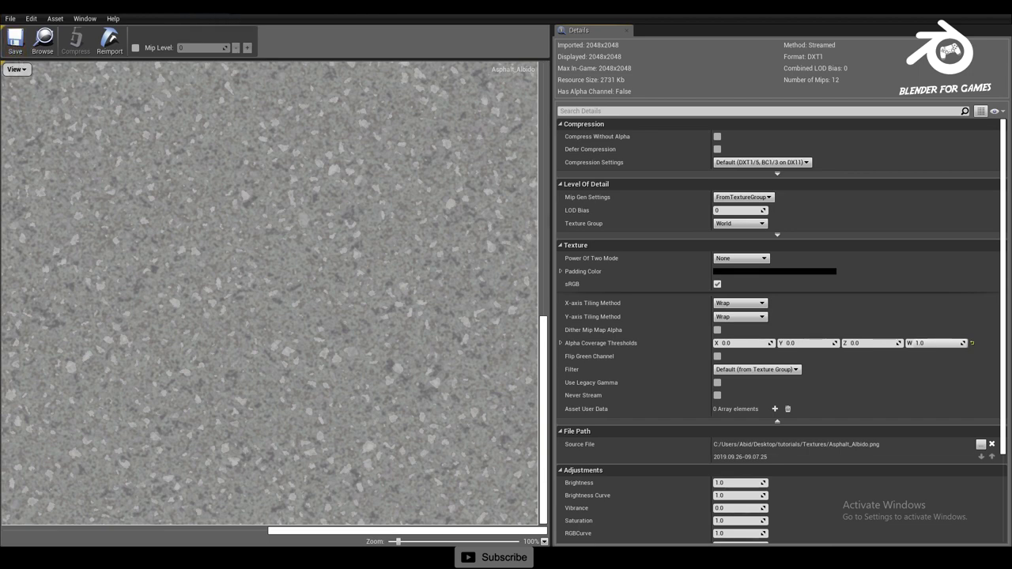
{"action": "left_click", "coordinate": [115, 15]}
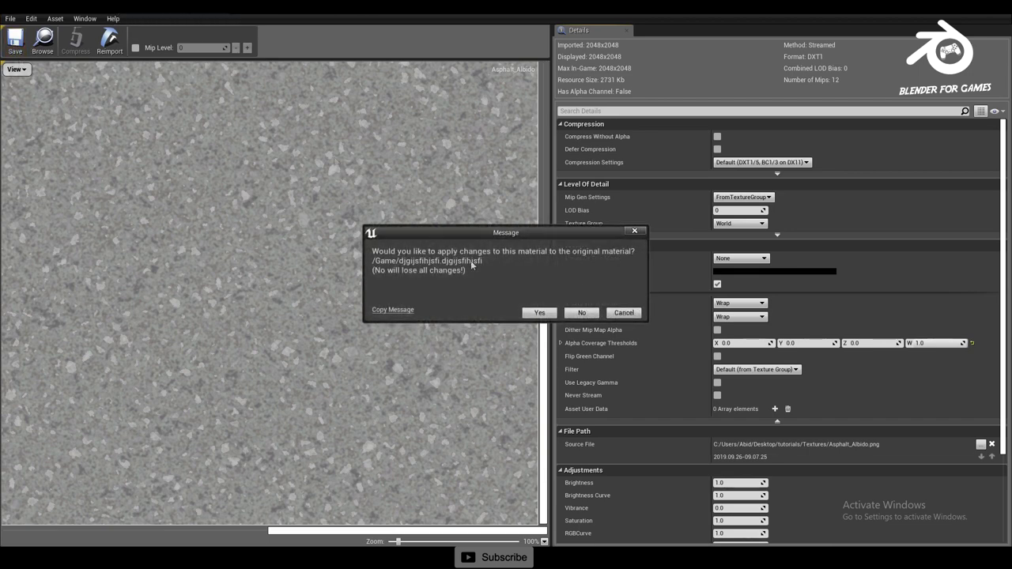
{"action": "left_click", "coordinate": [624, 314]}
{"action": "left_click", "coordinate": [265, 17]}
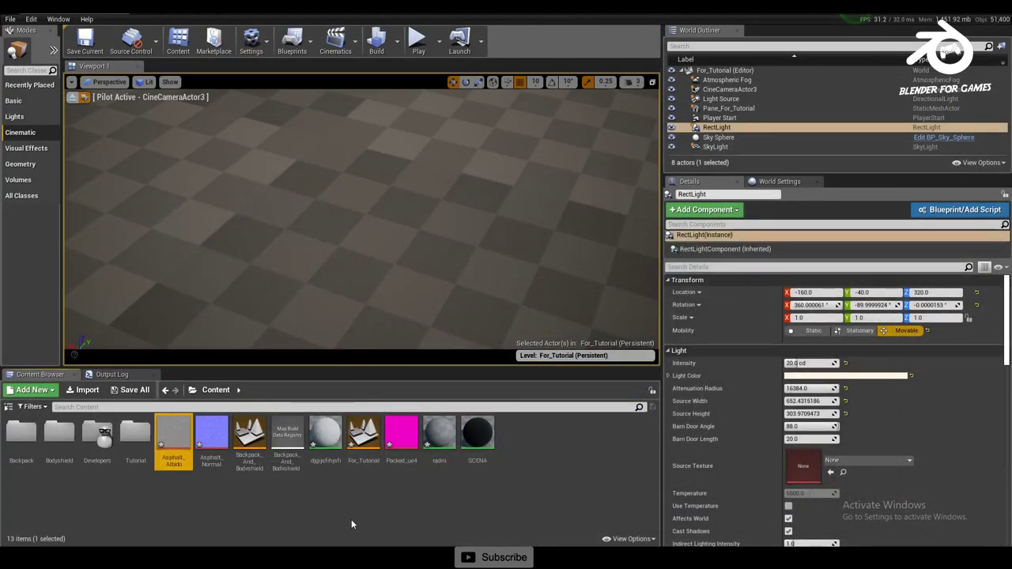
{"action": "double_click", "coordinate": [212, 433]}
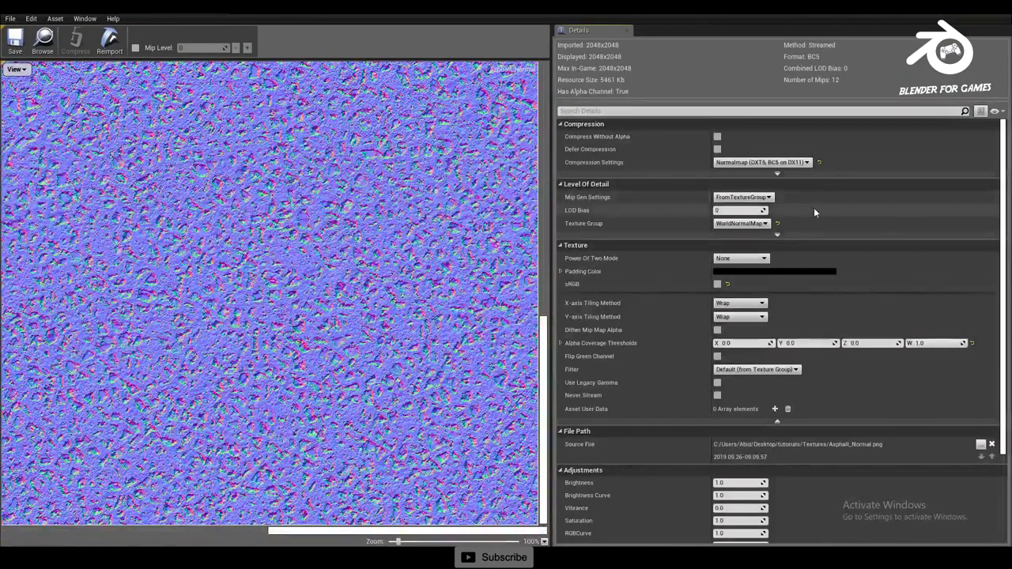
Uncheck sRGB on the Asphalt_Normal texture and review its remaining settings.
{"action": "left_click", "coordinate": [717, 284]}
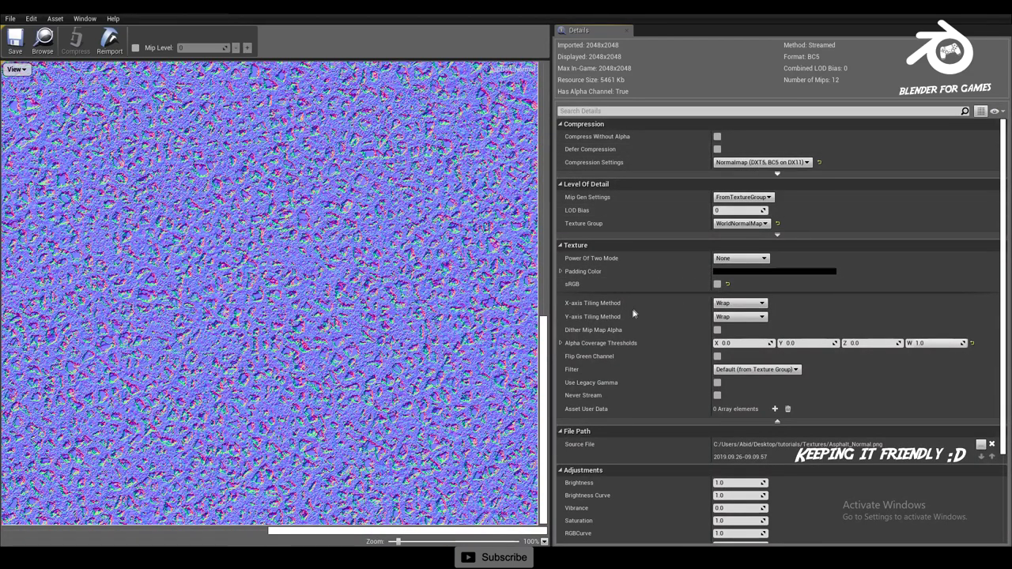
{"action": "scroll", "coordinate": [639, 299], "scroll_direction": "down", "scroll_amount": 2}
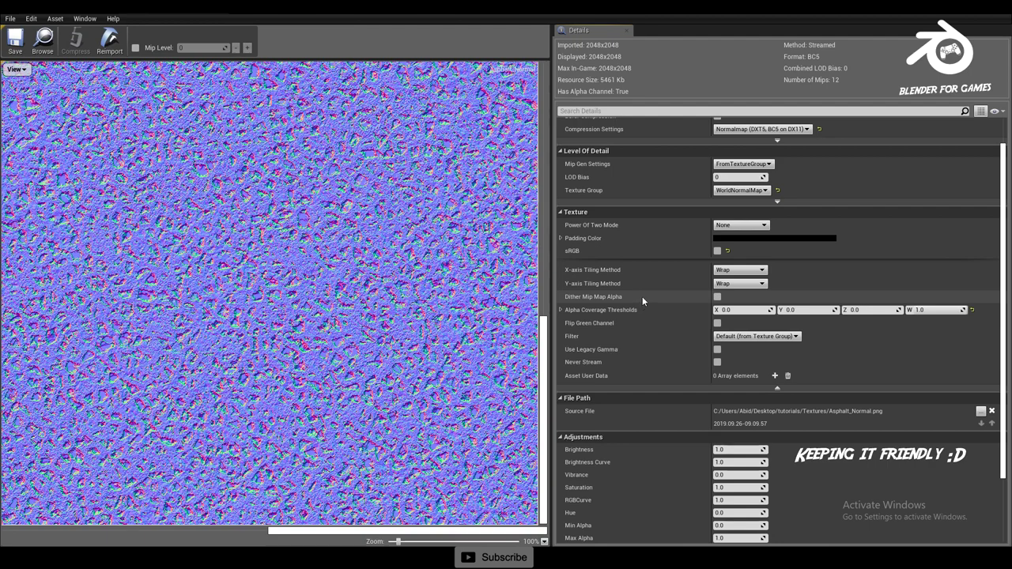
{"action": "scroll", "coordinate": [642, 296], "scroll_direction": "down", "scroll_amount": 5}
{"action": "scroll", "coordinate": [646, 297], "scroll_direction": "up", "scroll_amount": 5}
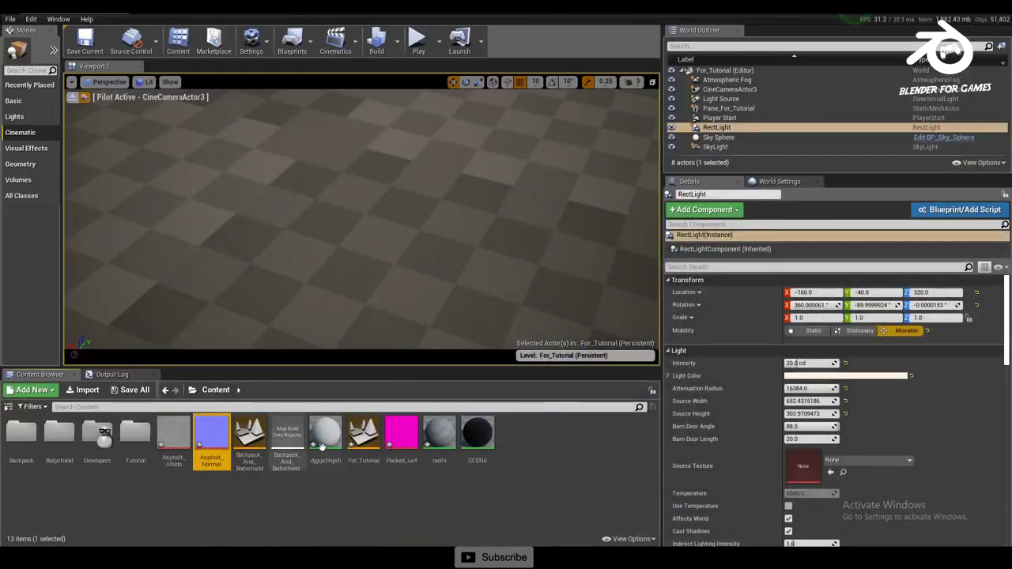
{"action": "left_click", "coordinate": [402, 439]}
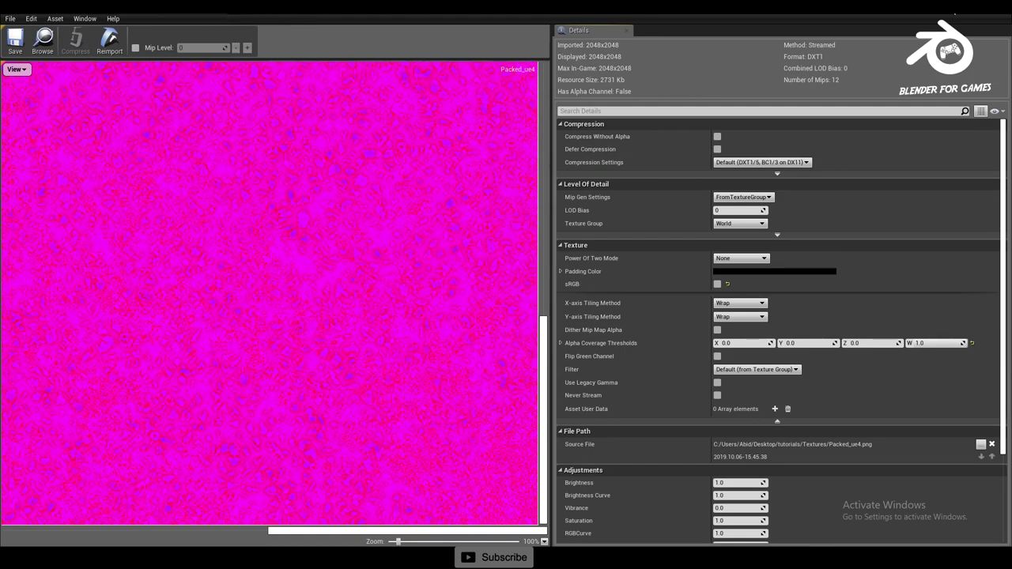
{"action": "left_click", "coordinate": [218, 14]}
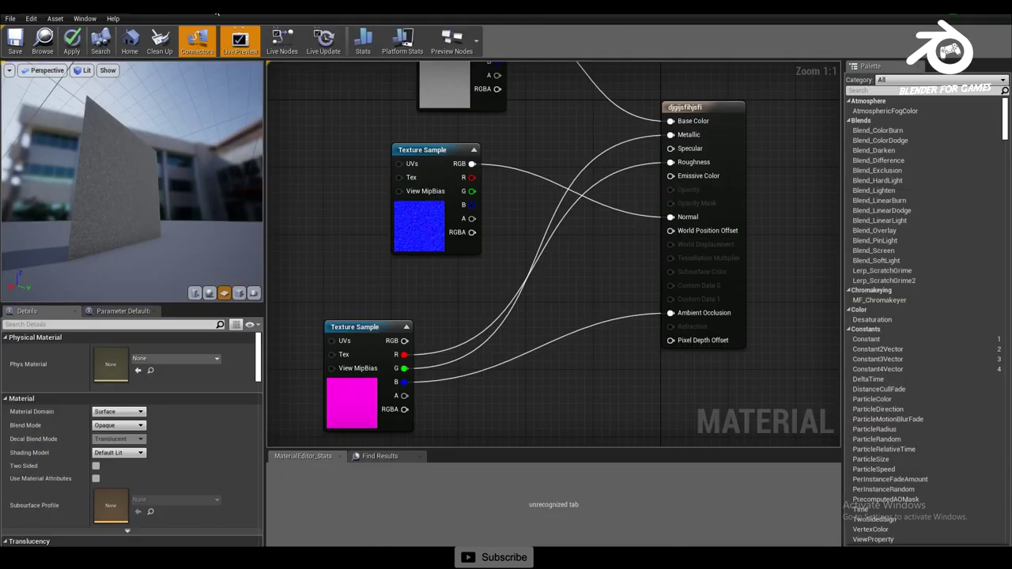
{"action": "left_click_drag", "start_coordinate": [359, 180], "coordinate": [481, 343]}
{"action": "left_click_drag", "start_coordinate": [524, 246], "coordinate": [447, 68]}
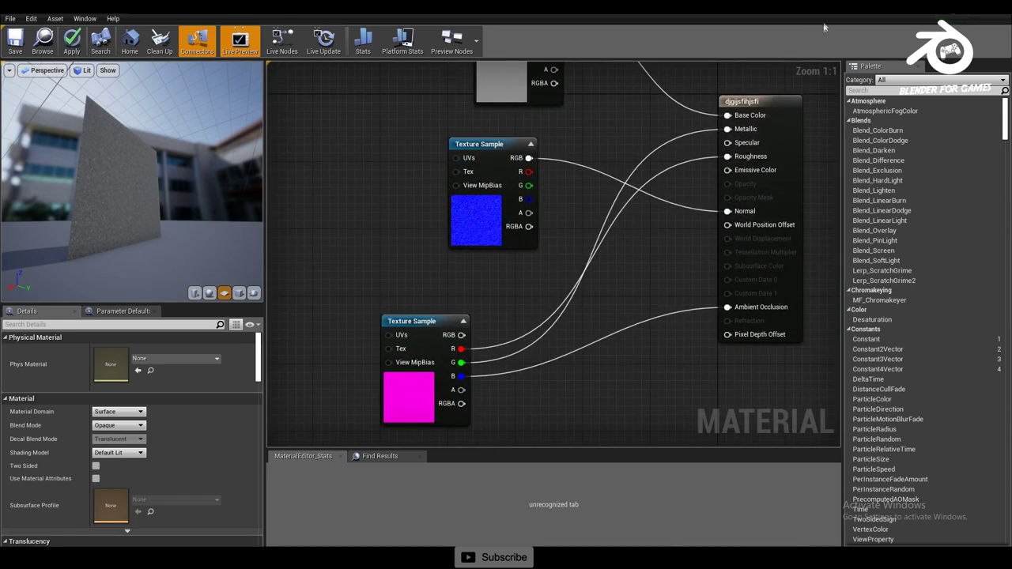
{"action": "left_click", "coordinate": [955, 14]}
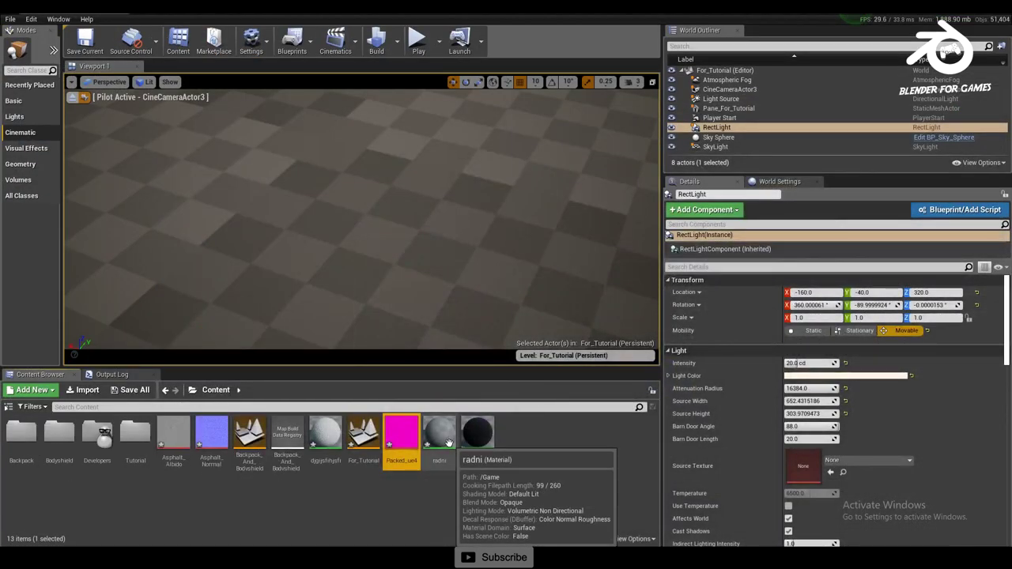
Open the radni material full-screen and drag the asphalt textures in as Texture Sample nodes.
{"action": "double_click", "coordinate": [440, 435]}
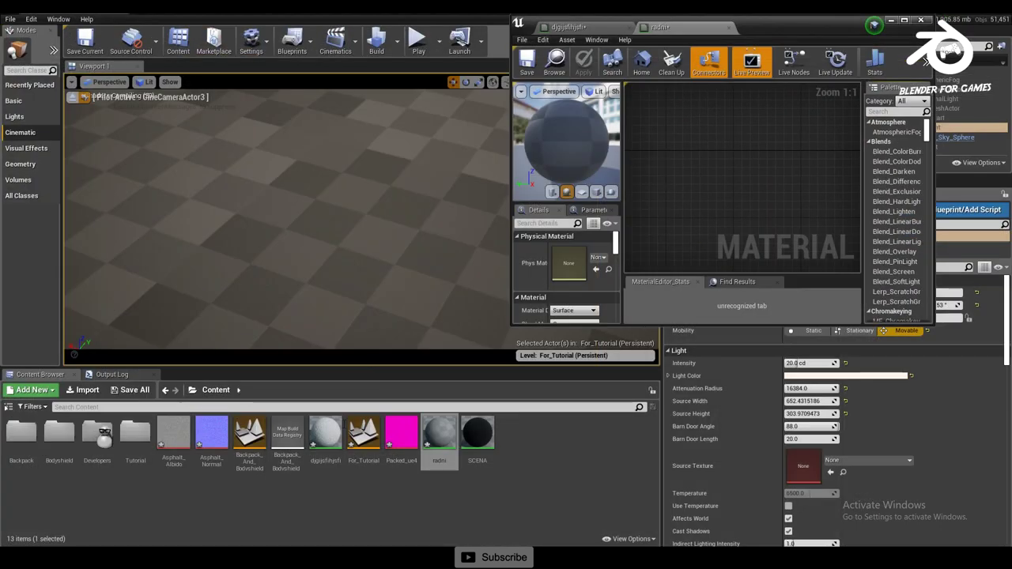
{"action": "left_click", "coordinate": [174, 435]}
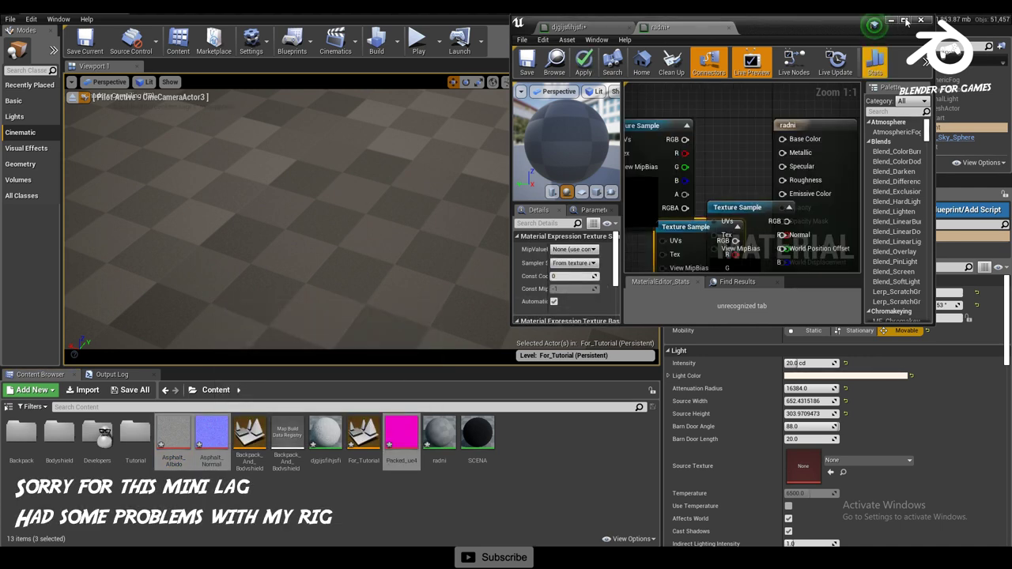
{"action": "left_click", "coordinate": [906, 20]}
{"action": "left_click_drag", "start_coordinate": [600, 181], "coordinate": [567, 213]}
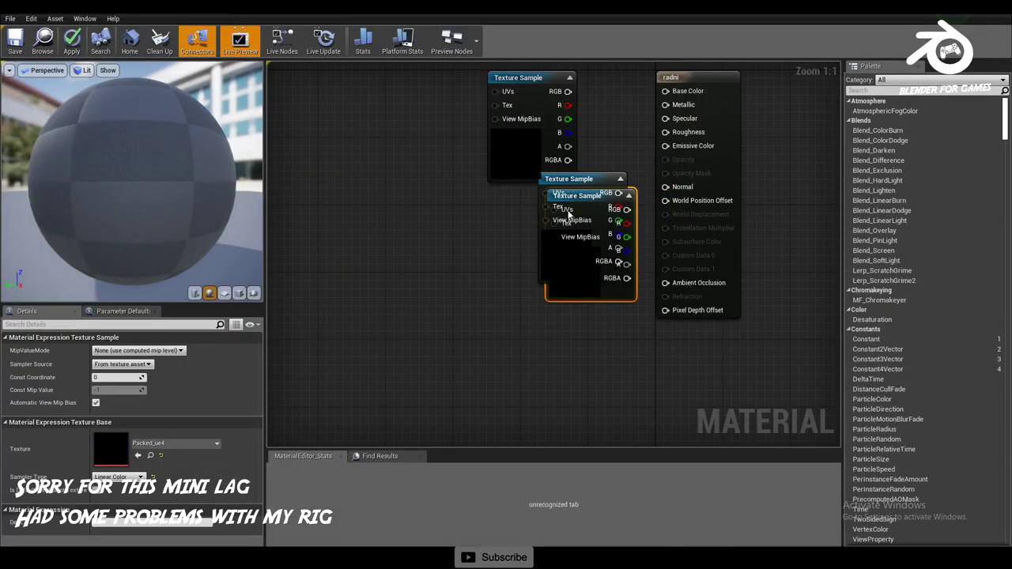
Spread out the overlapping Texture Sample nodes and wire Asphalt_Albido's RGB into Base Color.
{"action": "left_click_drag", "start_coordinate": [567, 213], "coordinate": [444, 265]}
{"action": "left_click_drag", "start_coordinate": [536, 149], "coordinate": [494, 147]}
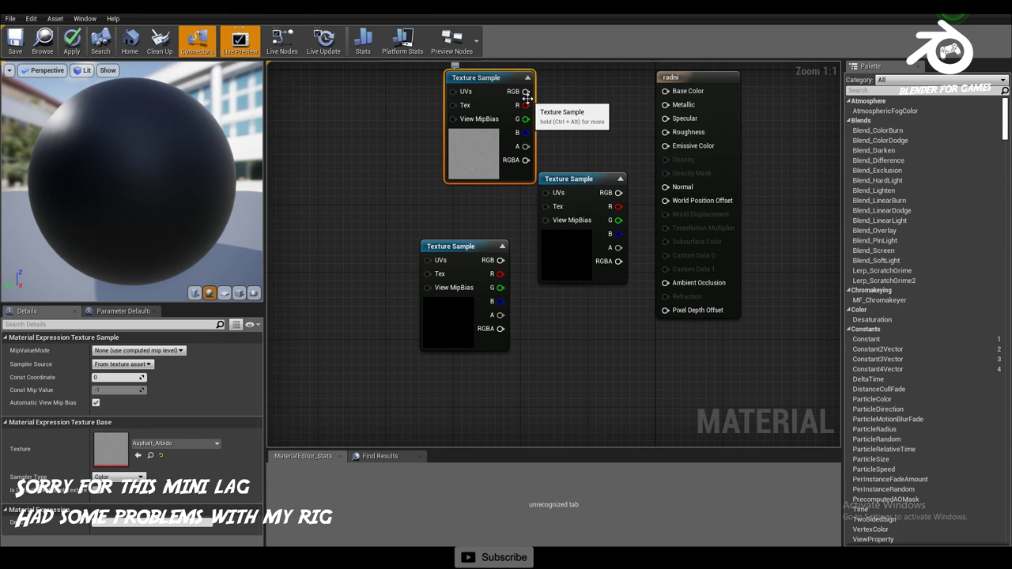
{"action": "left_click_drag", "start_coordinate": [527, 91], "coordinate": [676, 94]}
{"action": "left_click_drag", "start_coordinate": [467, 179], "coordinate": [451, 166]}
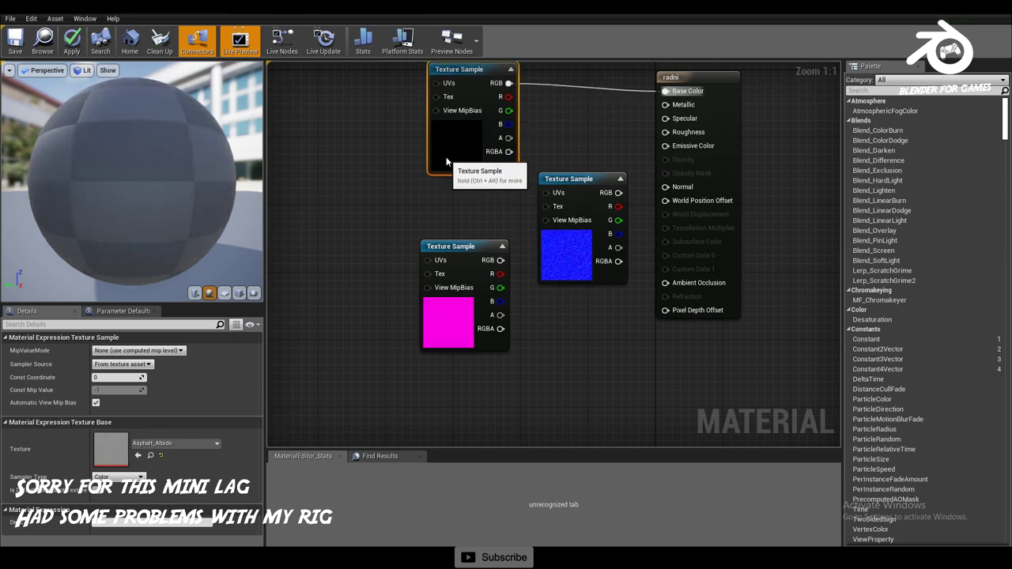
Wire Asphalt_Normal's RGB into Normal, then check the packed texture's channels in Photoshop.
{"action": "left_click", "coordinate": [562, 255]}
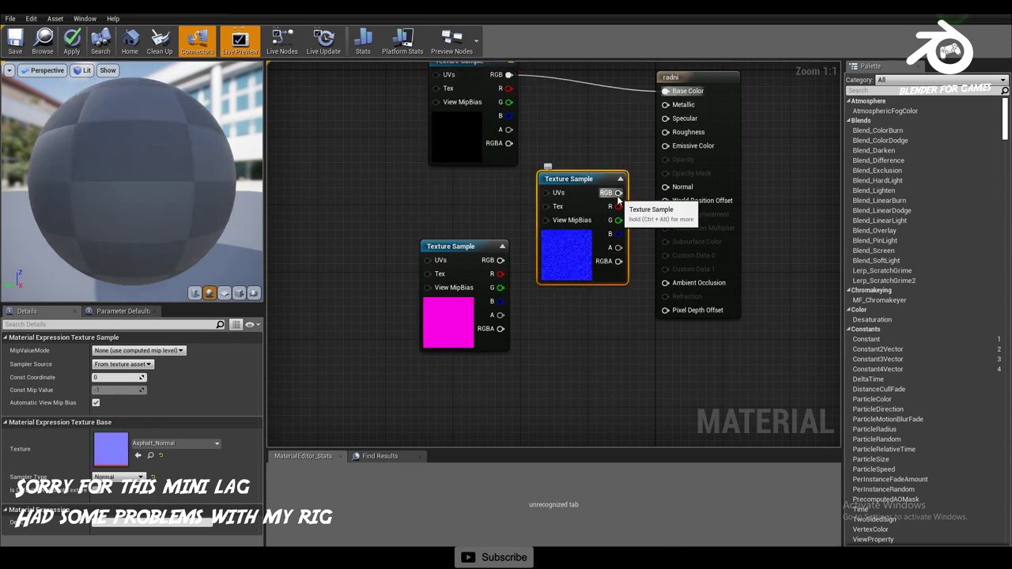
{"action": "left_click_drag", "start_coordinate": [618, 196], "coordinate": [666, 187]}
{"action": "left_click_drag", "start_coordinate": [471, 301], "coordinate": [444, 319]}
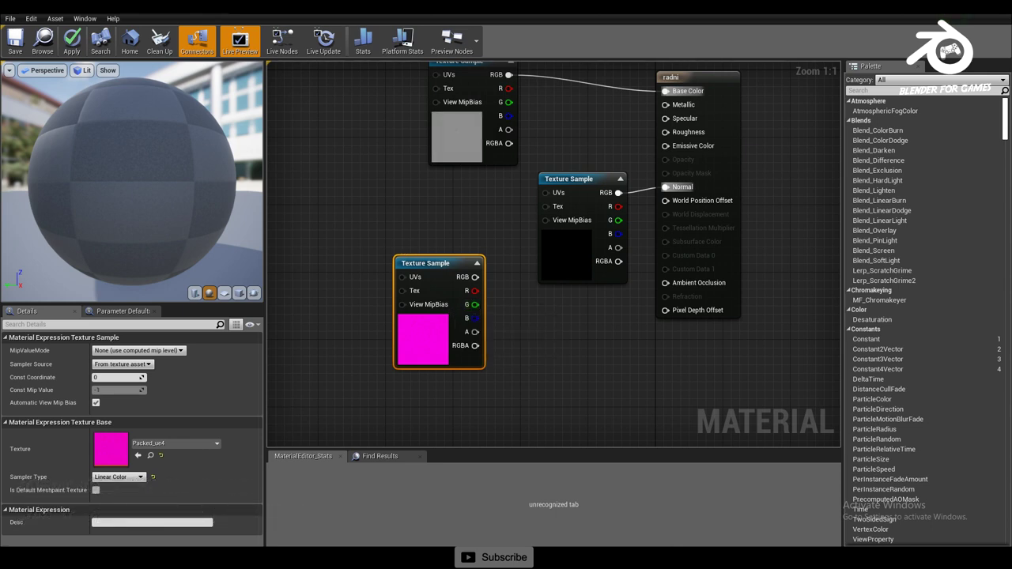
{"action": "key", "text": "alt+Tab"}
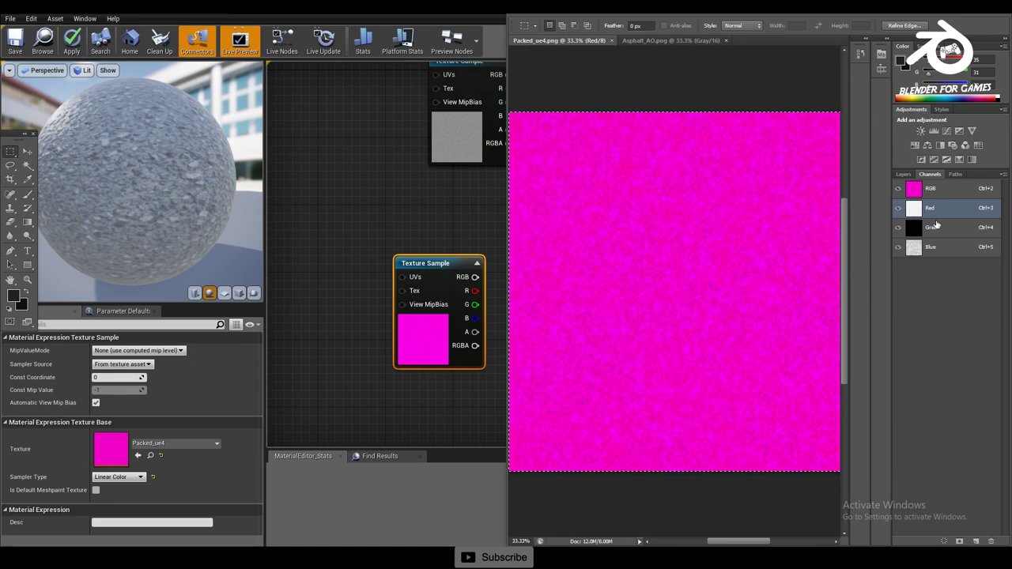
Connect Packed_ue4's red to Roughness, green to Metallic and blue to Ambient Occlusion in radni.
{"action": "left_click", "coordinate": [966, 14]}
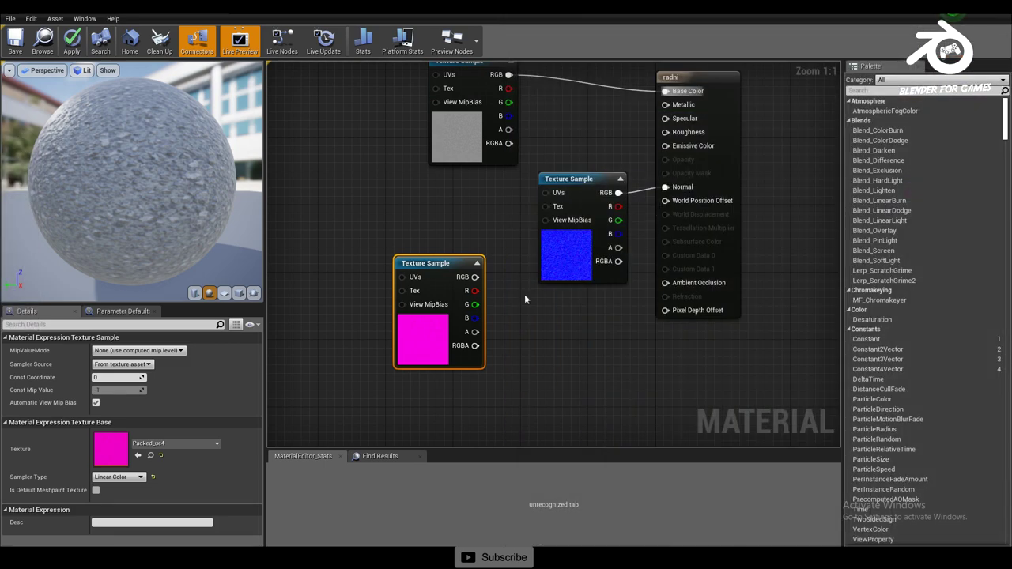
{"action": "left_click_drag", "start_coordinate": [475, 291], "coordinate": [666, 132]}
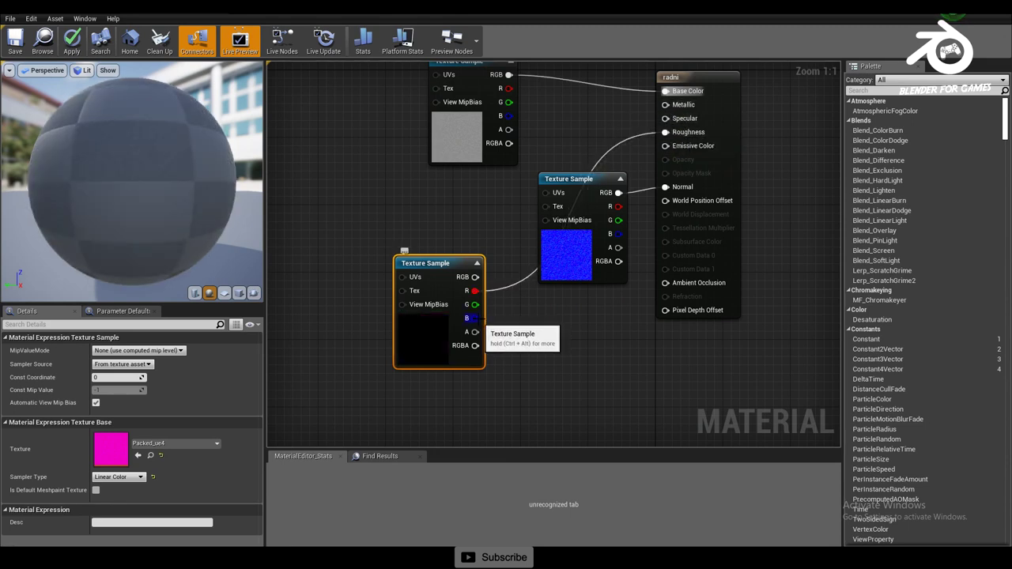
{"action": "left_click_drag", "start_coordinate": [475, 305], "coordinate": [665, 105]}
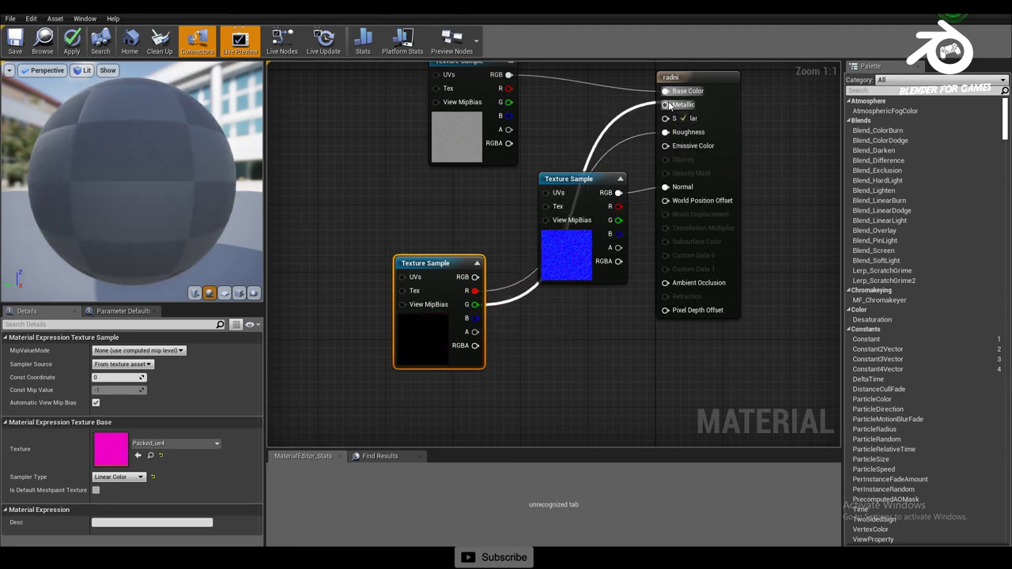
{"action": "left_click_drag", "start_coordinate": [474, 318], "coordinate": [665, 288]}
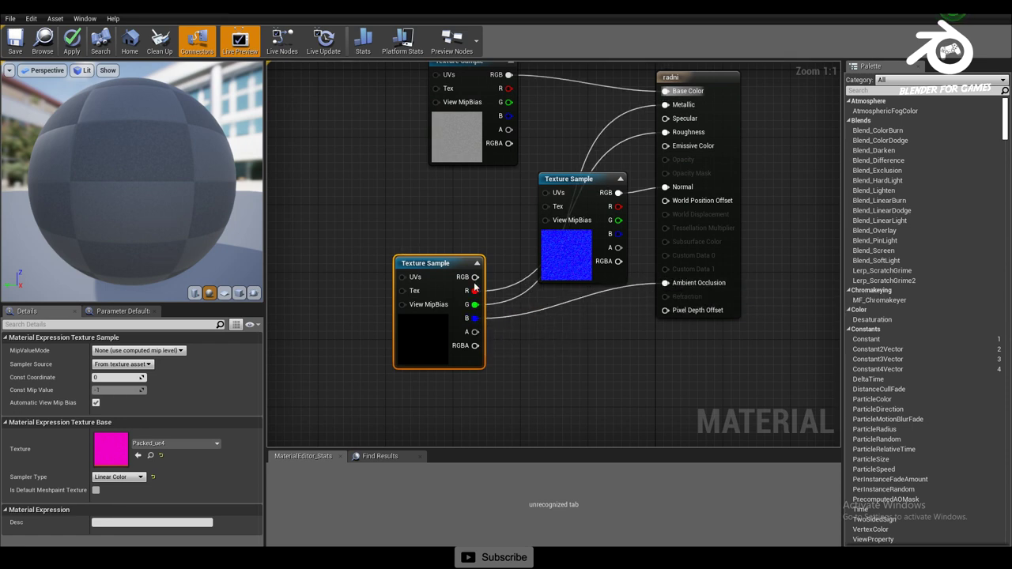
{"action": "left_click_drag", "start_coordinate": [431, 265], "coordinate": [389, 264]}
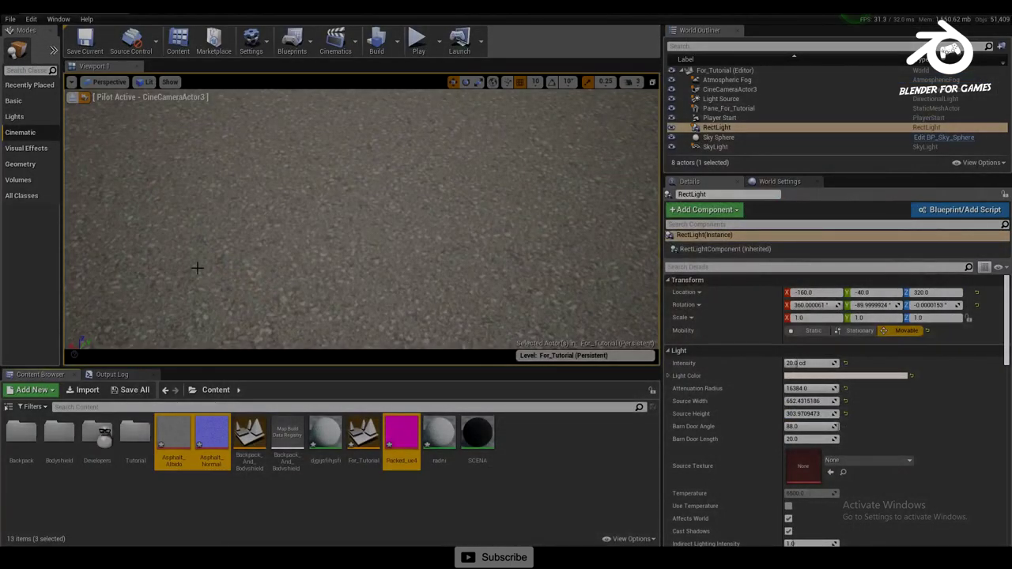
{"action": "left_click_drag", "start_coordinate": [434, 297], "coordinate": [435, 296]}
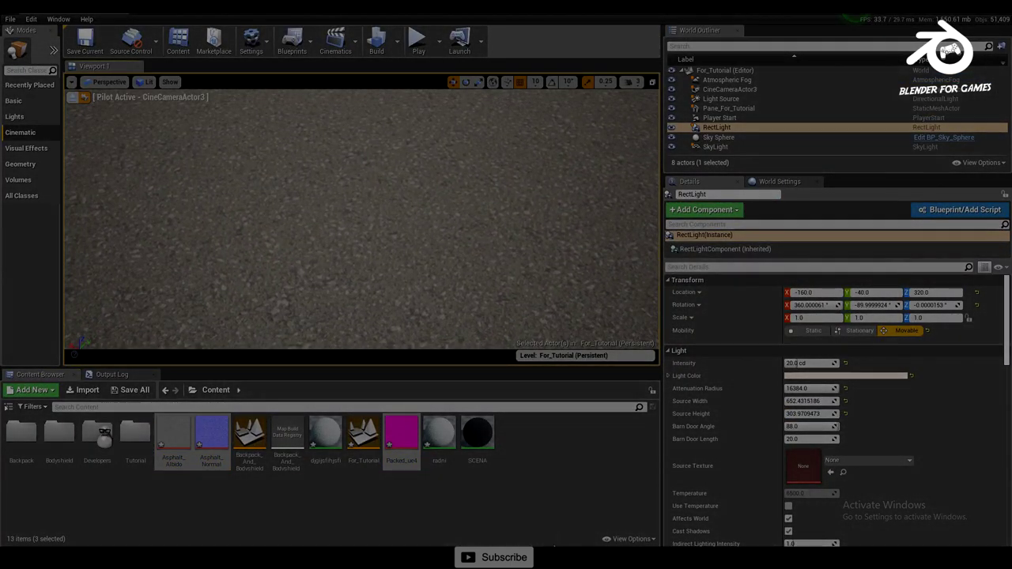